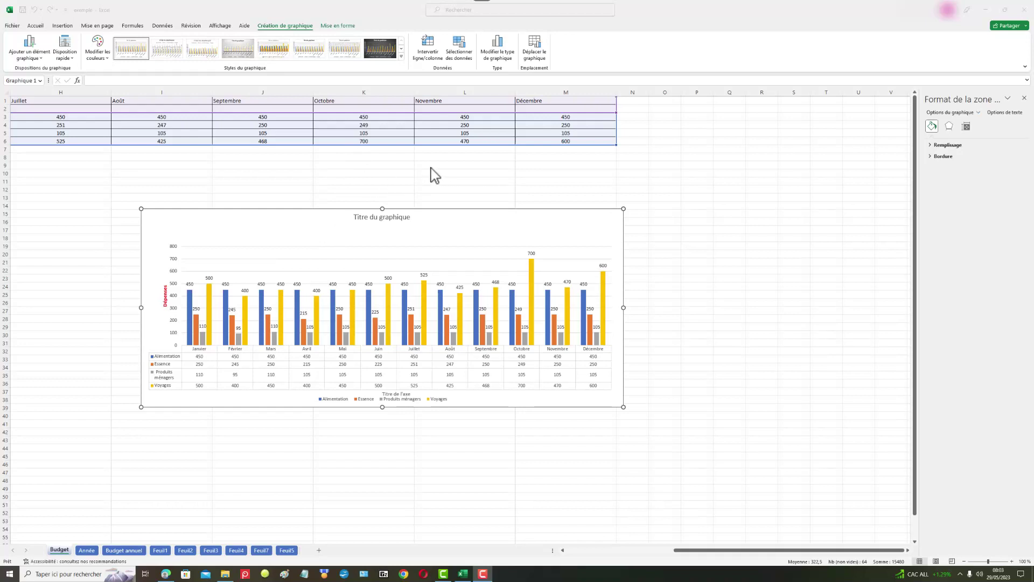
# Delete the existing expense chart from the Budget sheet and close the formatting pane
pyautogui.click(330, 247)
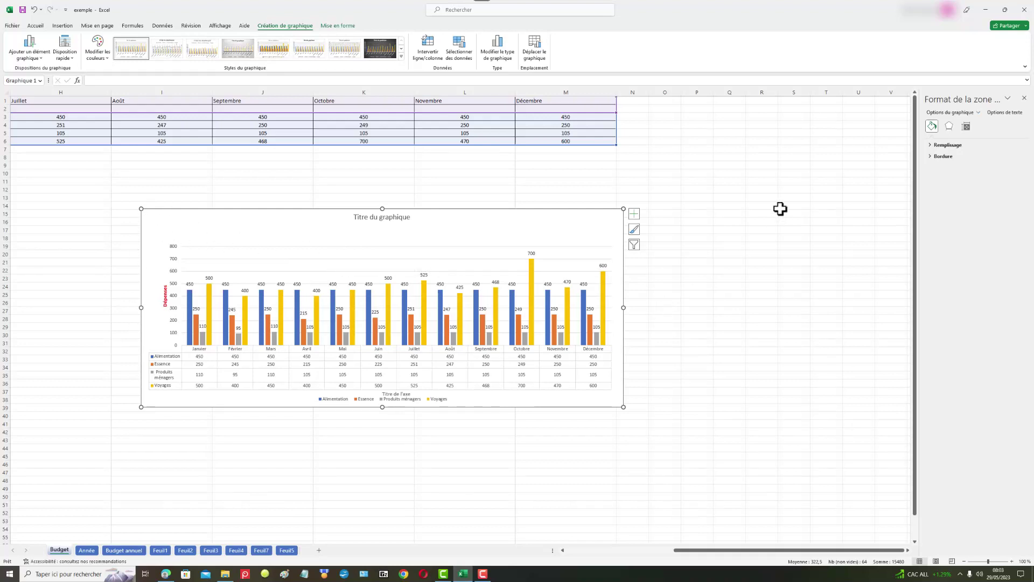
pyautogui.press('Delete')
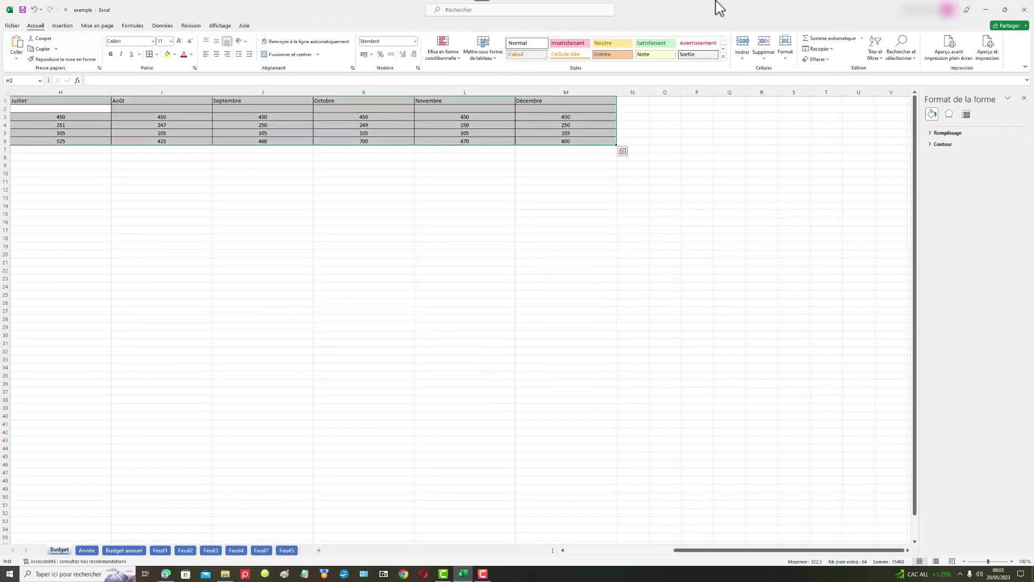
pyautogui.click(1025, 98)
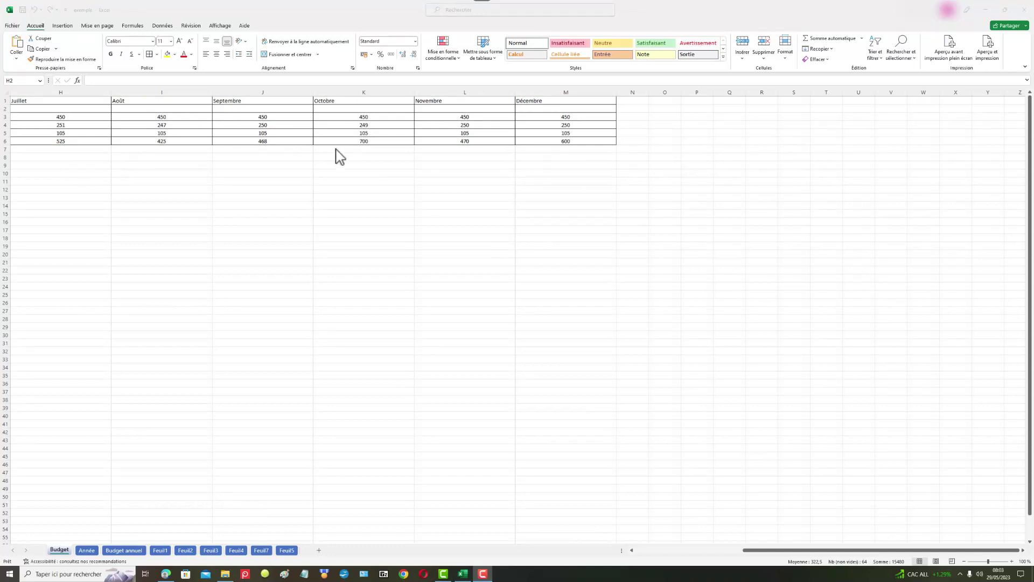
# Insert a clustered column chart (Histogramme groupé) from the expense rows Alimentation to Voyages for all months, without the month header row
pyautogui.click(791, 550)
pyautogui.moveTo(749, 551); pyautogui.dragTo(636, 550)
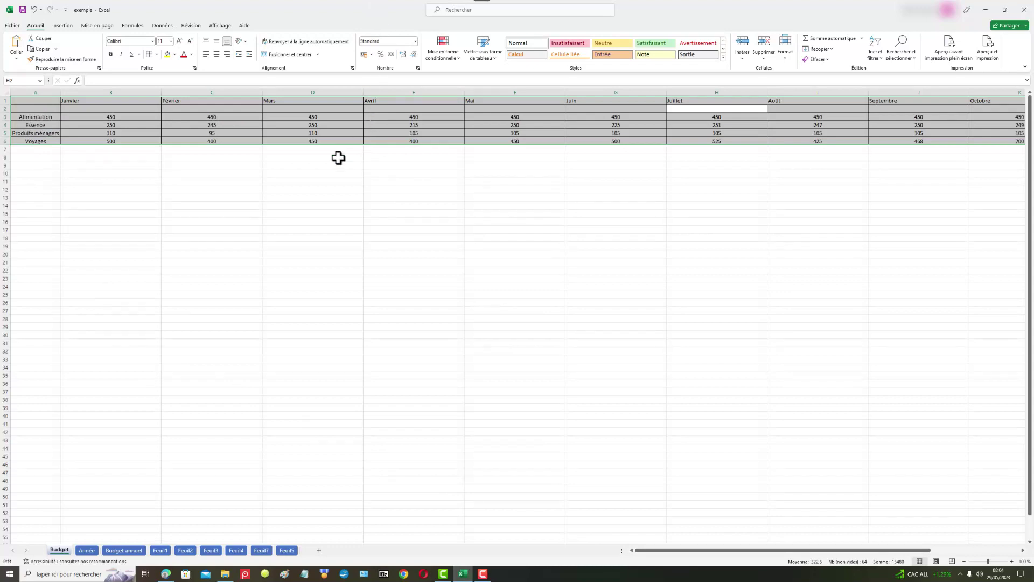
pyautogui.click(62, 26)
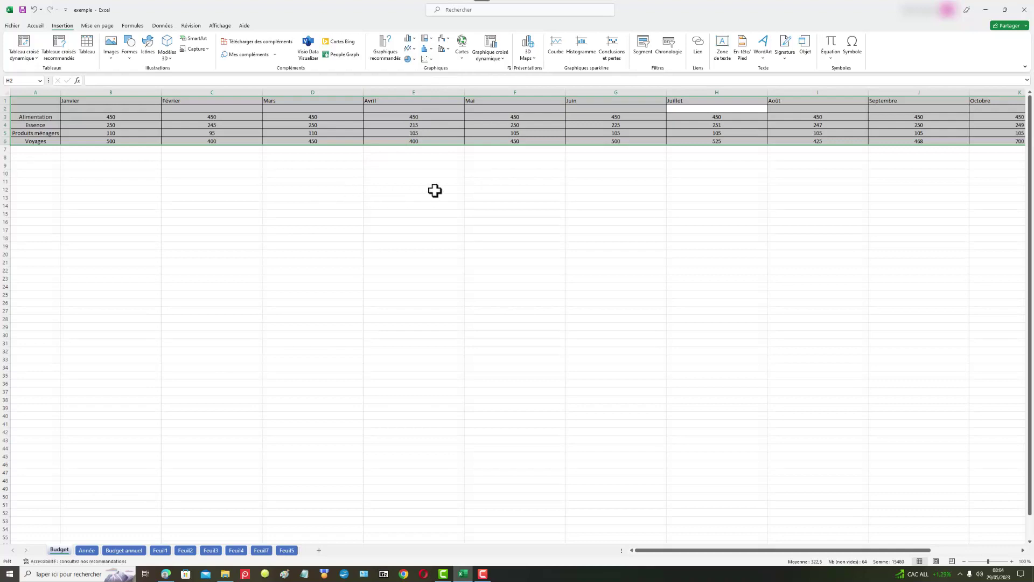
pyautogui.click(373, 172)
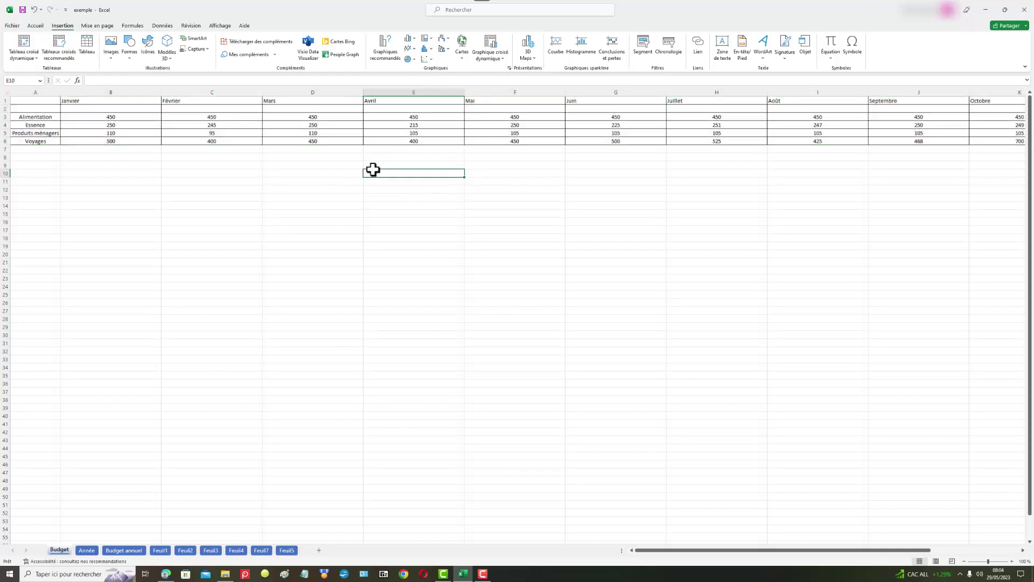
pyautogui.click(327, 112)
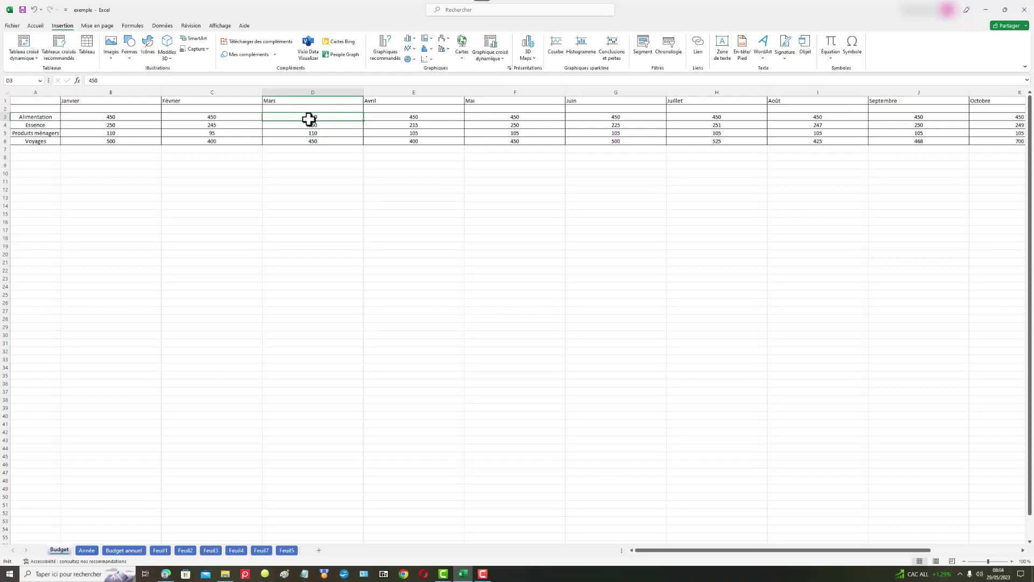
pyautogui.hotkey('ctrl', 'a')
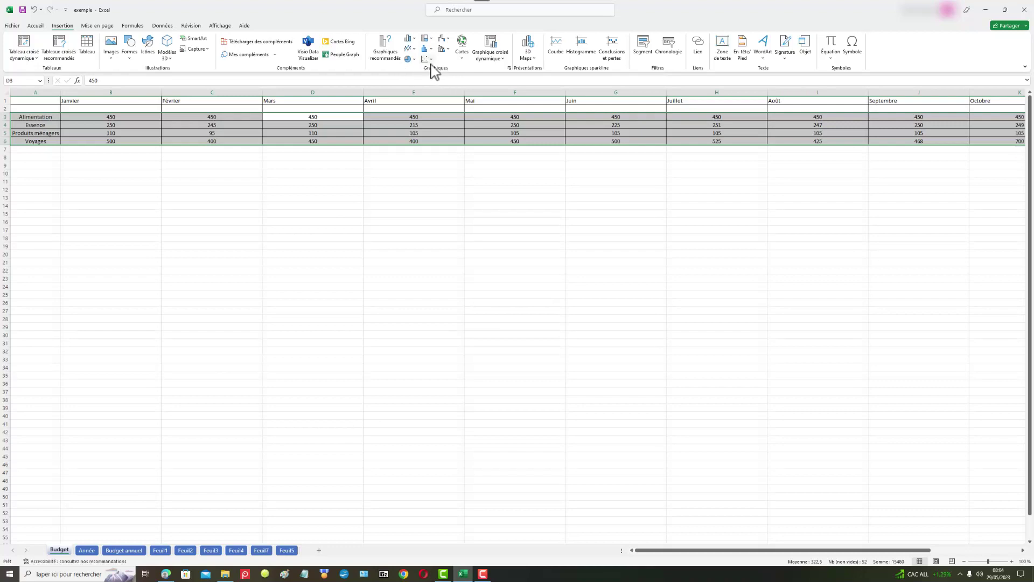
pyautogui.click(389, 60)
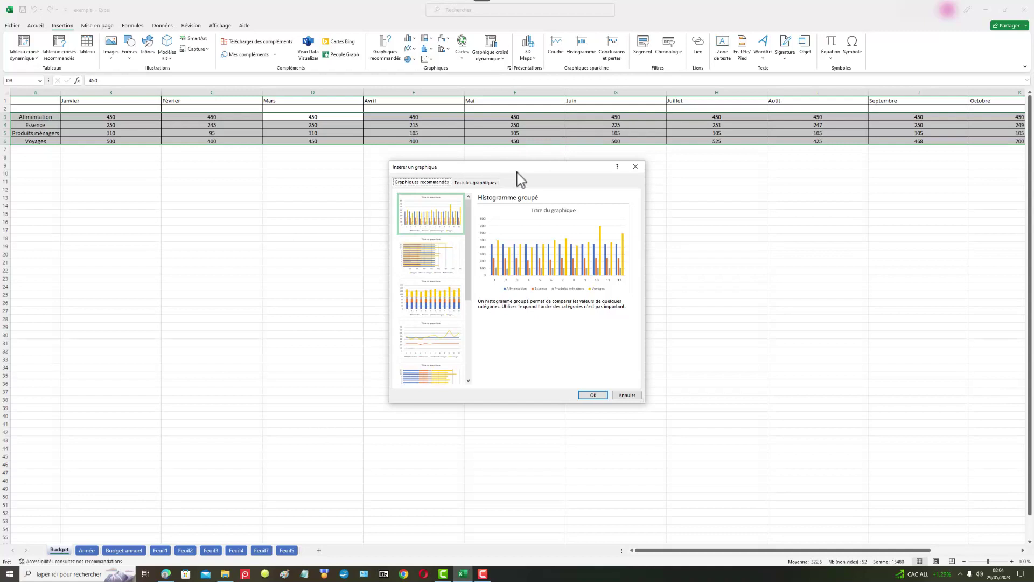
pyautogui.click(476, 185)
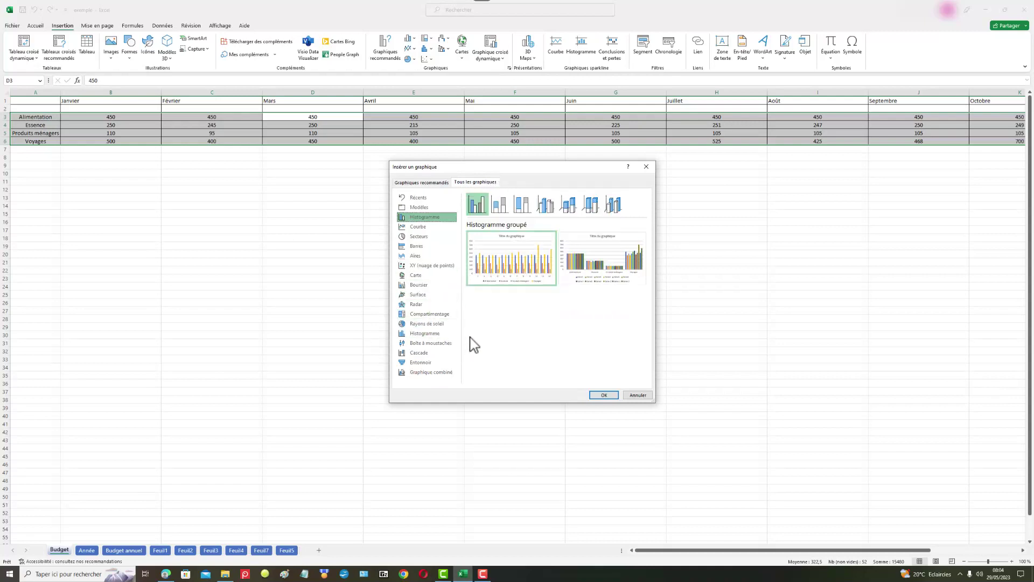
pyautogui.moveTo(565, 272)
pyautogui.click(611, 396)
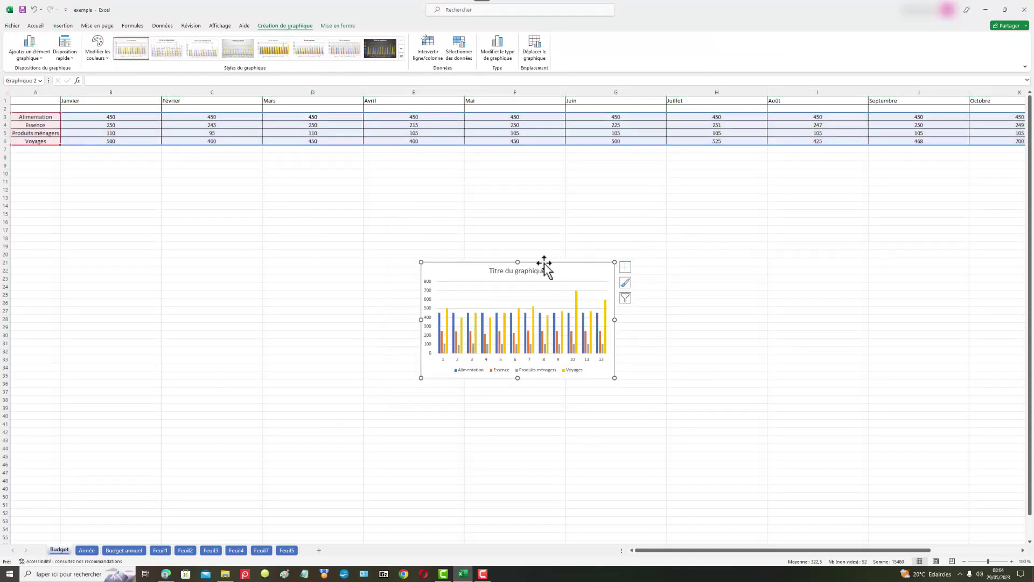
# Widen the chart on both sides so it spans from about column C to the start of column I
pyautogui.moveTo(423, 320); pyautogui.dragTo(220, 267)
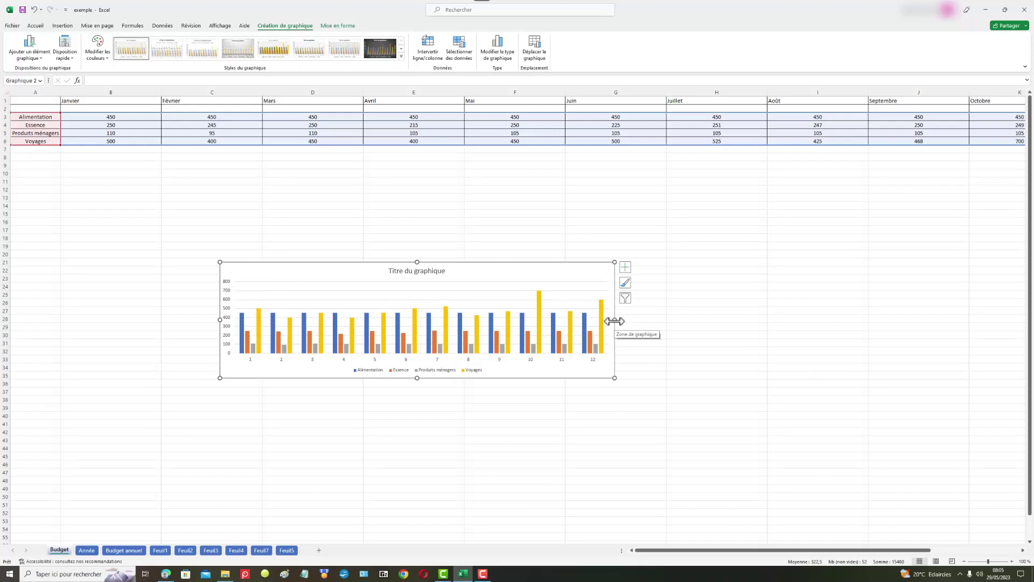
pyautogui.moveTo(614, 321); pyautogui.dragTo(797, 320)
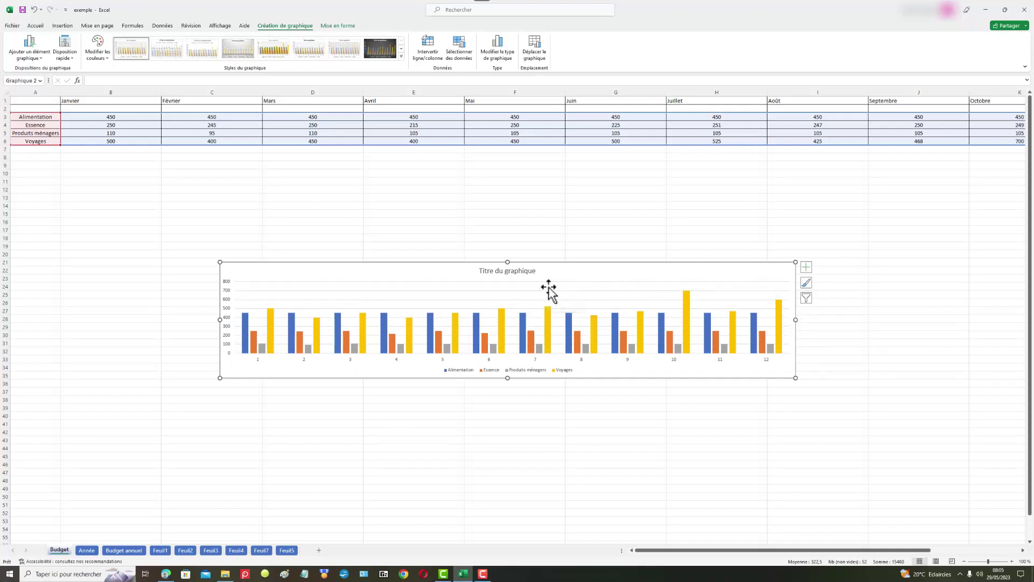
# Replace the chart's placeholder title with "Budget annuel"
pyautogui.click(500, 270)
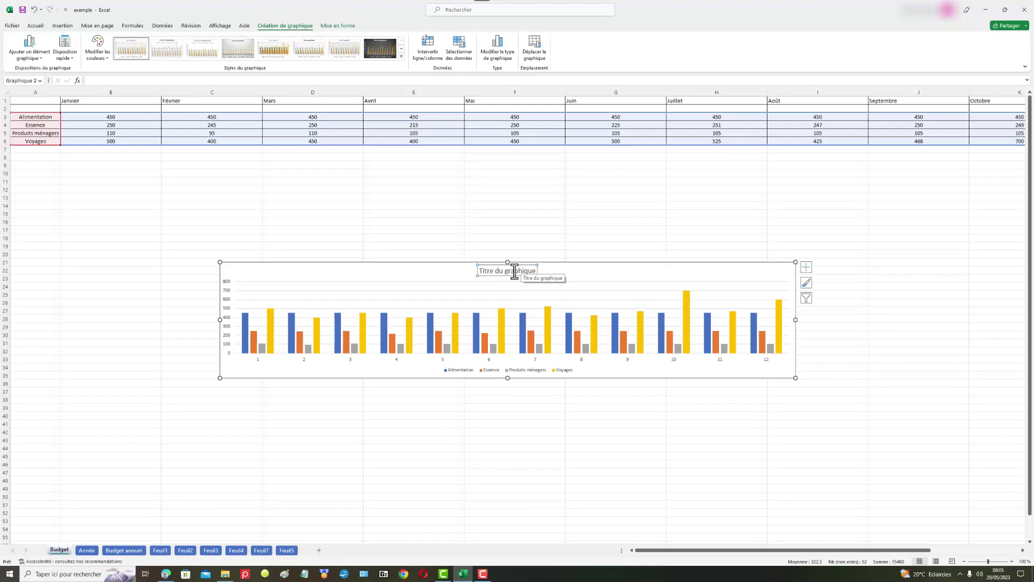
pyautogui.rightClick(515, 271)
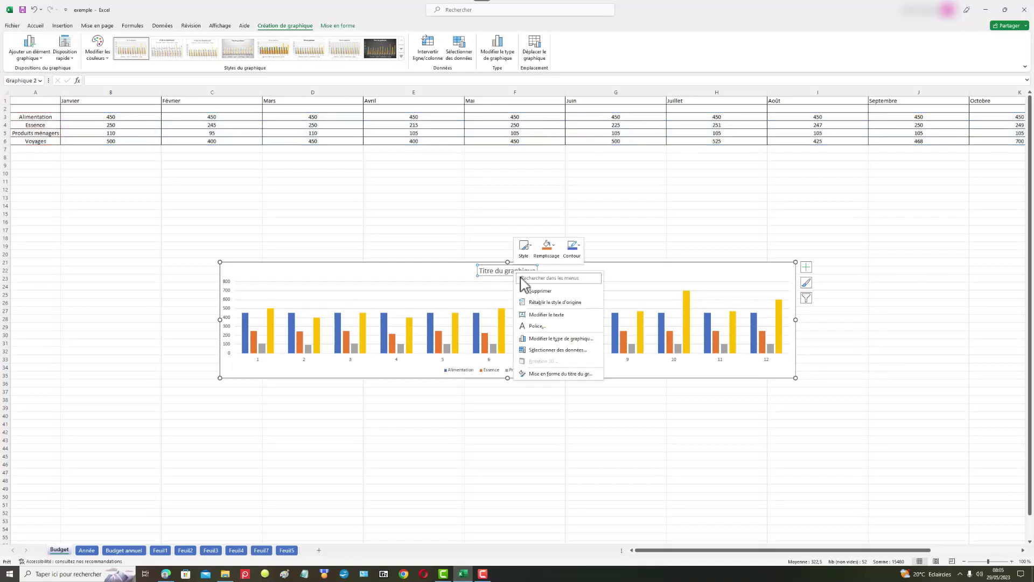
pyautogui.click(549, 315)
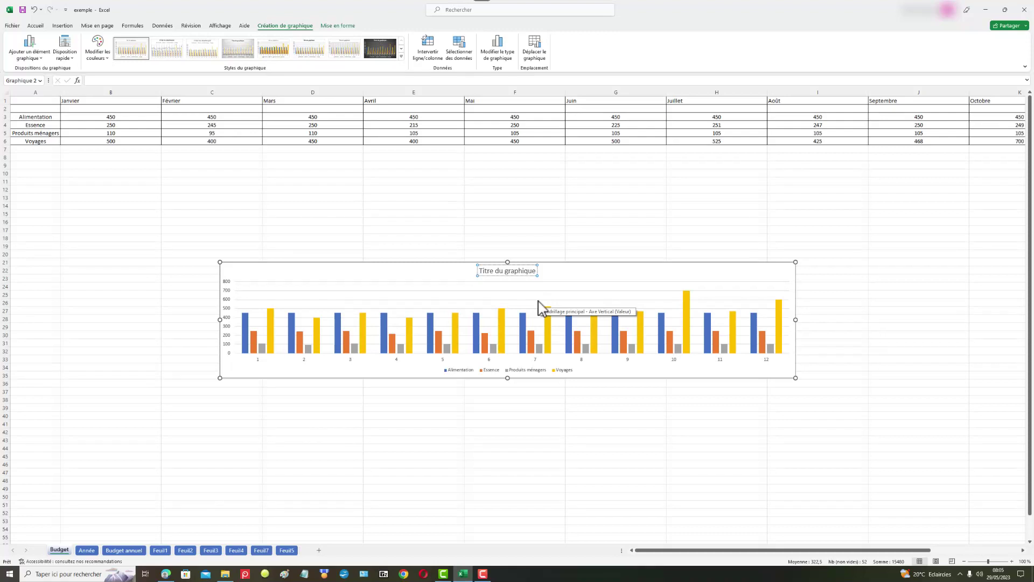
pyautogui.press('BackSpace')
pyautogui.press('BackSpace')
pyautogui.press('BackSpace')
pyautogui.press('BackSpace')
pyautogui.press('BackSpace')
pyautogui.press('BackSpace')
pyautogui.press('BackSpace')
pyautogui.press('BackSpace')
pyautogui.press('BackSpace')
pyautogui.press('BackSpace')
pyautogui.press('BackSpace')
pyautogui.press('BackSpace')
pyautogui.press('BackSpace')
pyautogui.press('BackSpace')
pyautogui.press('BackSpace')
pyautogui.press('BackSpace')
pyautogui.press('BackSpace')
pyautogui.press('BackSpace')
pyautogui.write('Budget annuel')
pyautogui.click(561, 277)
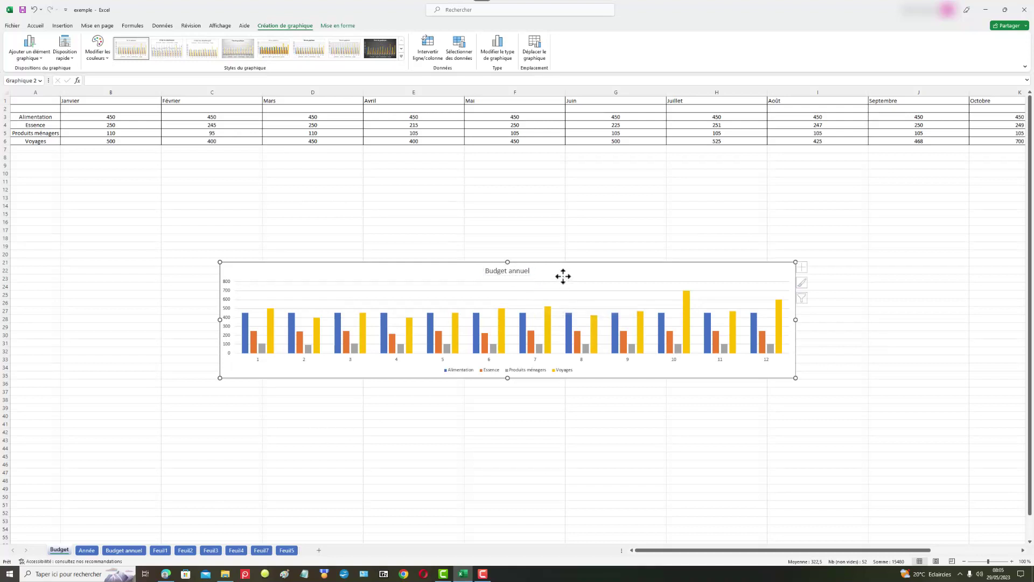
# Make the whole chart title bold and give it a dark orange theme font colour
pyautogui.click(511, 271)
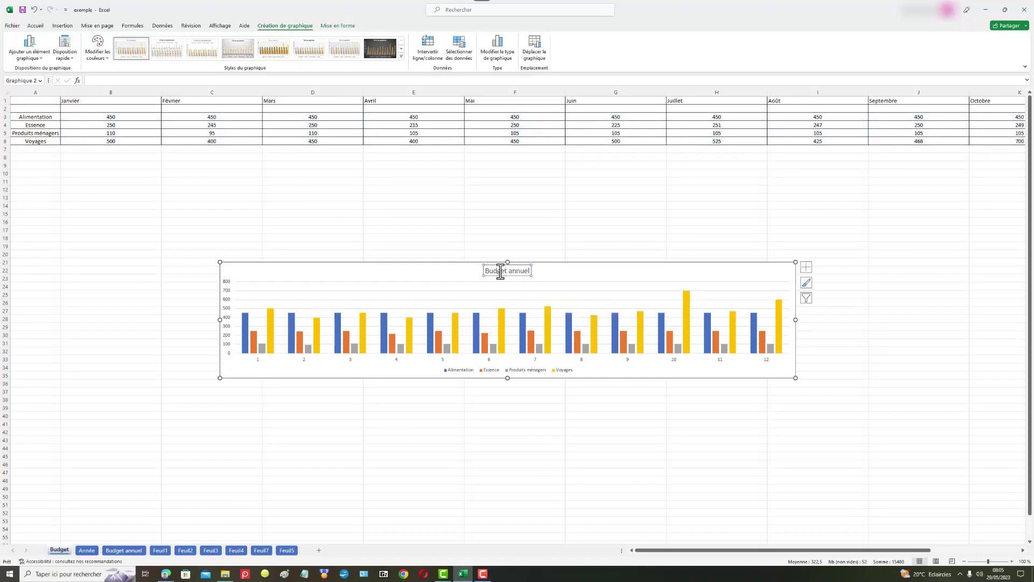
pyautogui.doubleClick(498, 271)
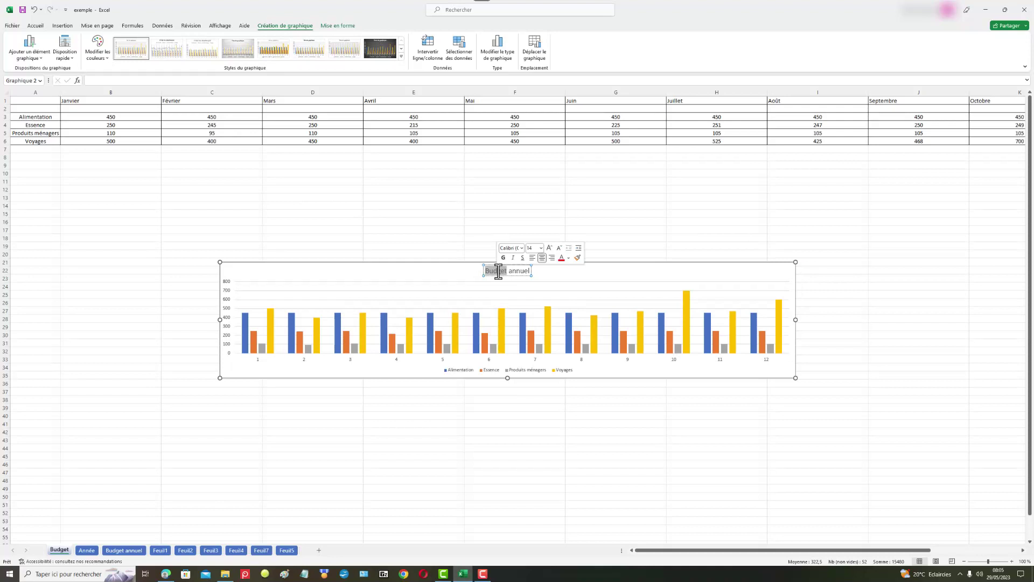
pyautogui.tripleClick(499, 271)
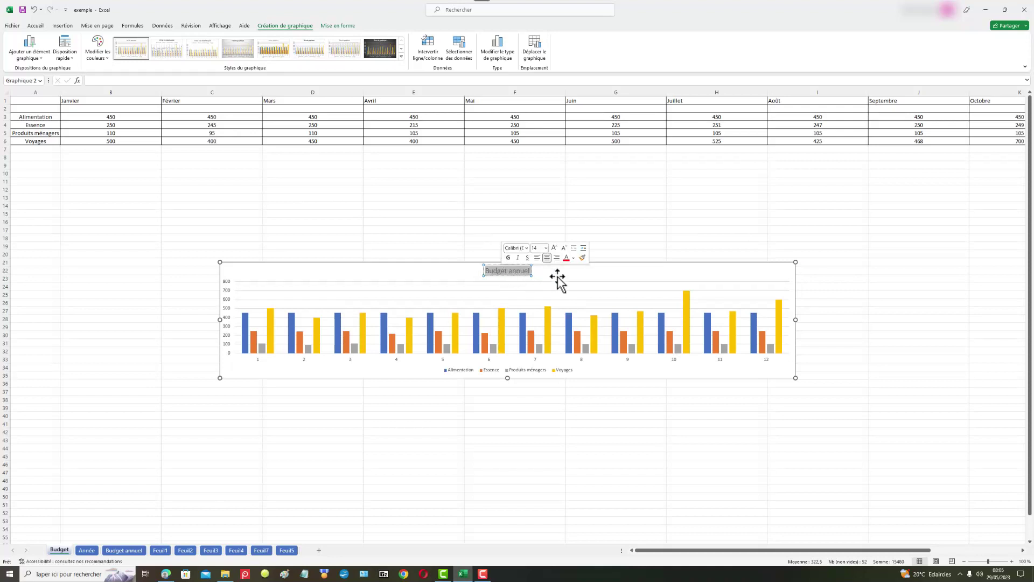
pyautogui.click(509, 260)
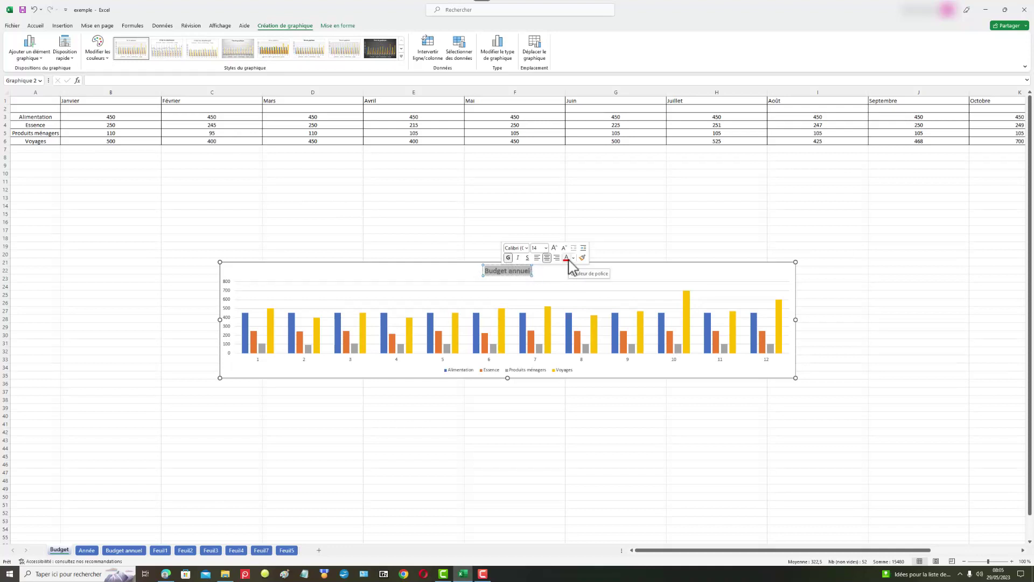
pyautogui.click(568, 259)
pyautogui.click(574, 259)
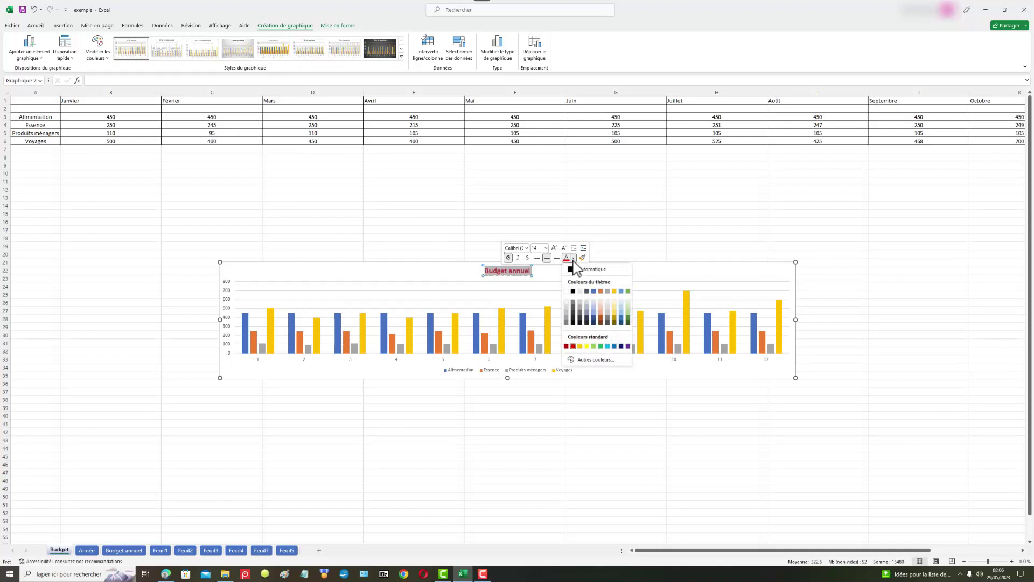
pyautogui.click(601, 318)
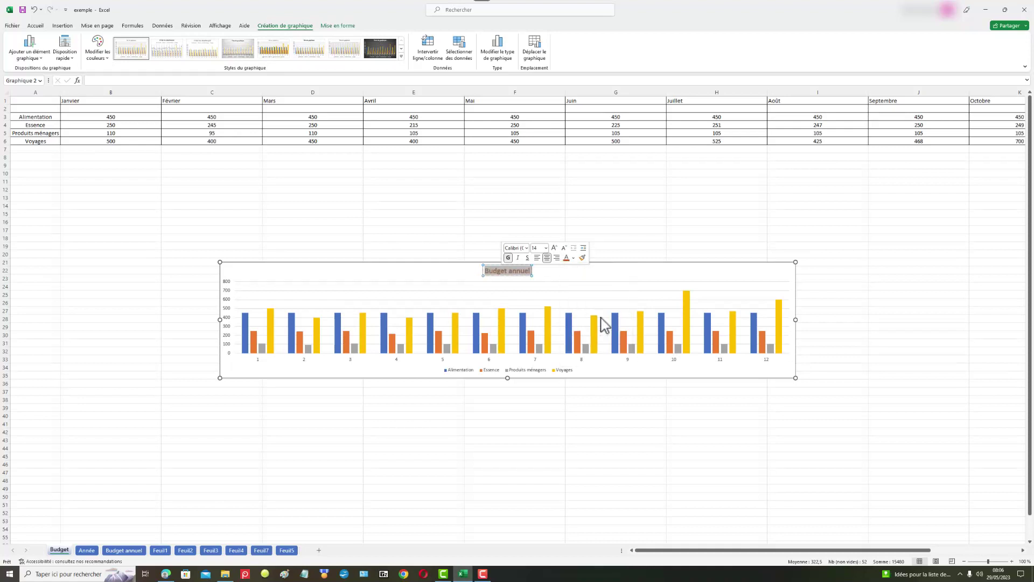
# Change the chart title's font colour to a custom green, #1ABC44
pyautogui.click(574, 258)
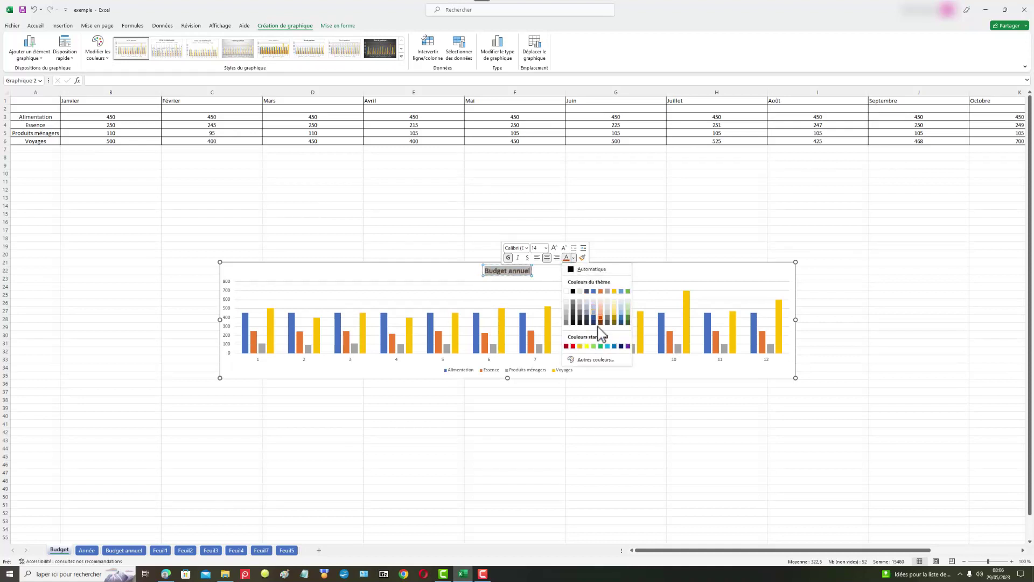
pyautogui.click(602, 360)
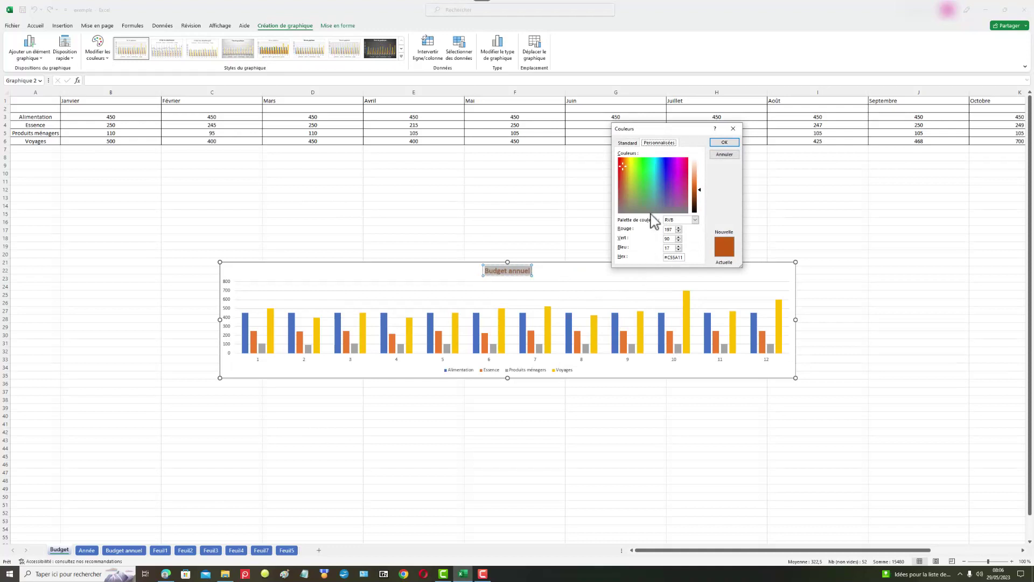
pyautogui.click(645, 169)
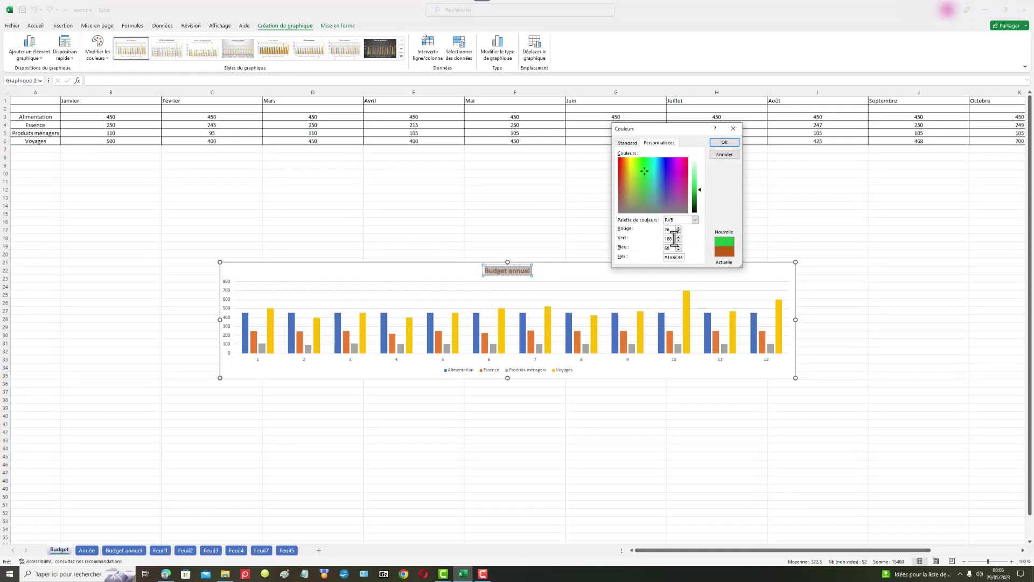
pyautogui.click(725, 143)
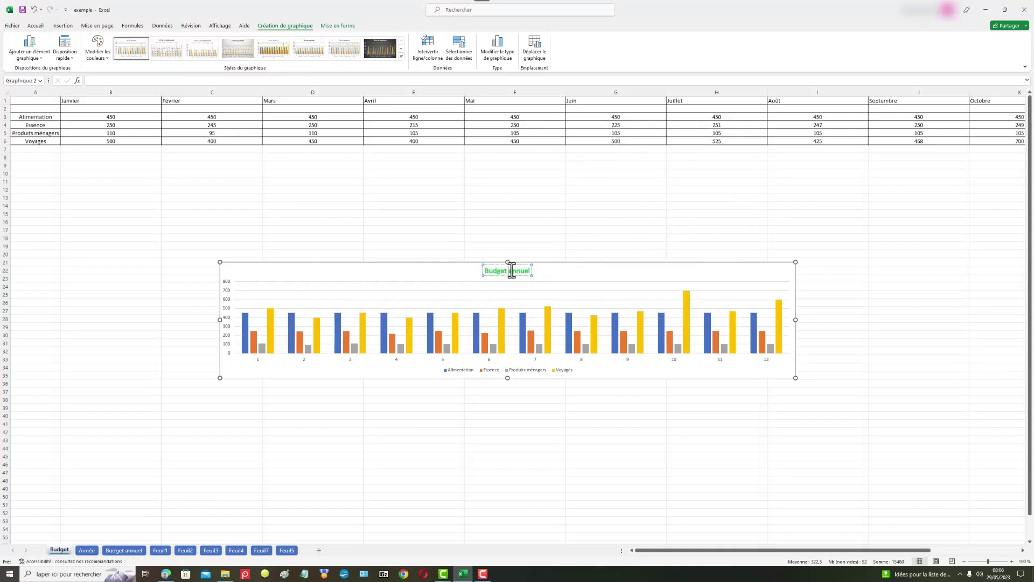
# Move the chart title from the centre to above the columns of month 4
pyautogui.click(476, 275)
pyautogui.click(488, 268)
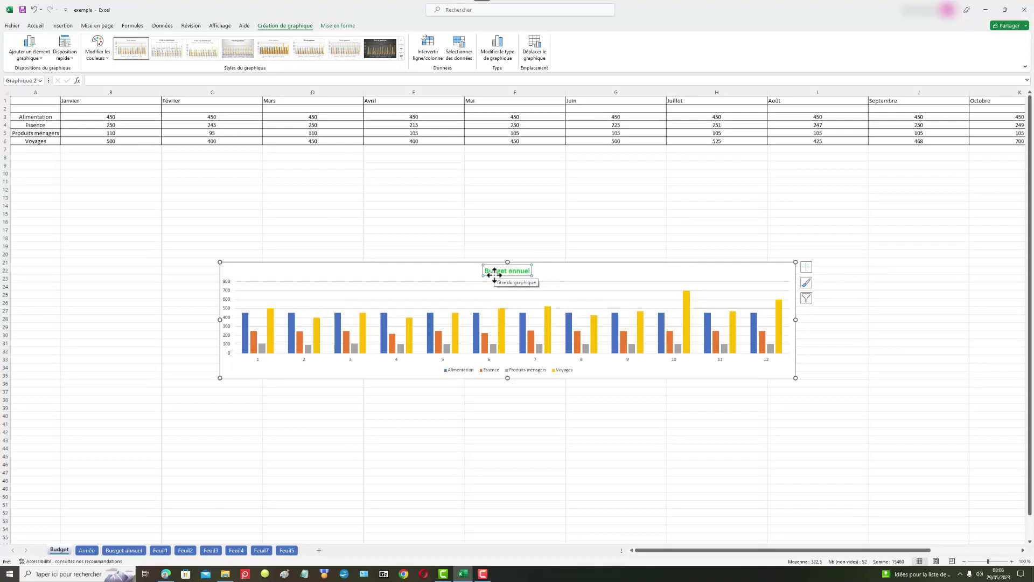
pyautogui.moveTo(495, 275); pyautogui.dragTo(541, 276)
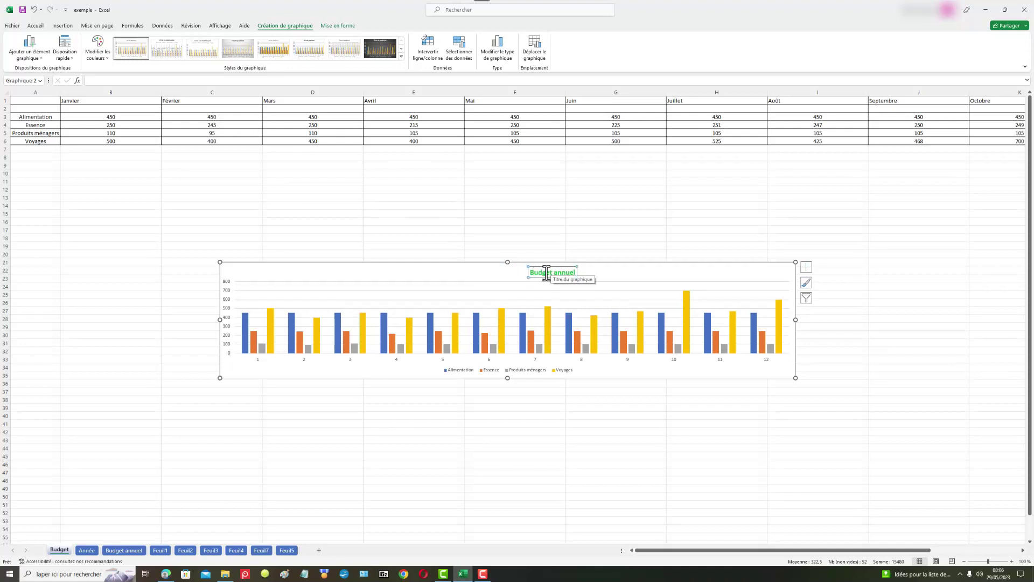
pyautogui.moveTo(539, 276); pyautogui.dragTo(387, 276)
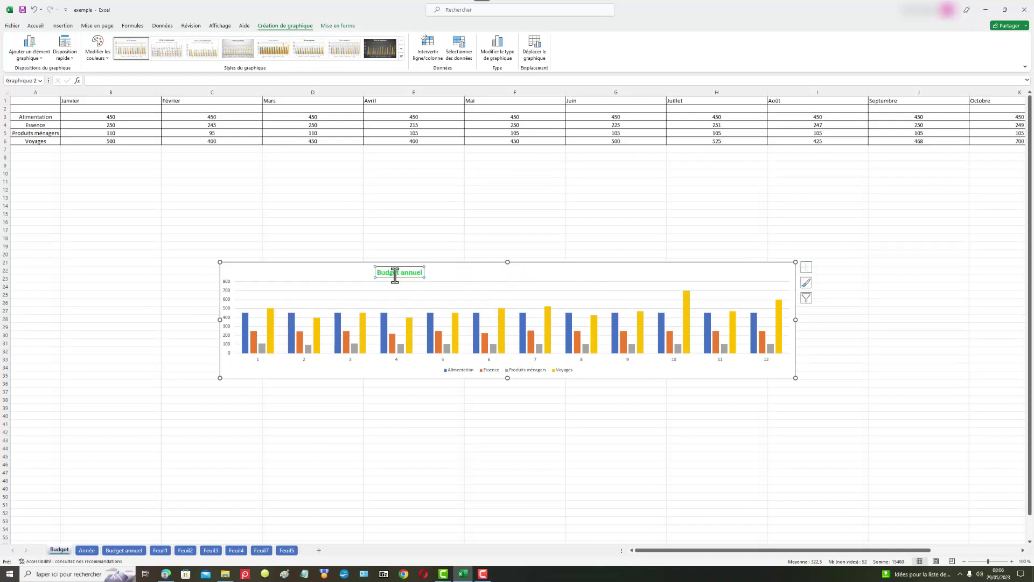
# Reset the chart title's formatting to its original style
pyautogui.rightClick(405, 273)
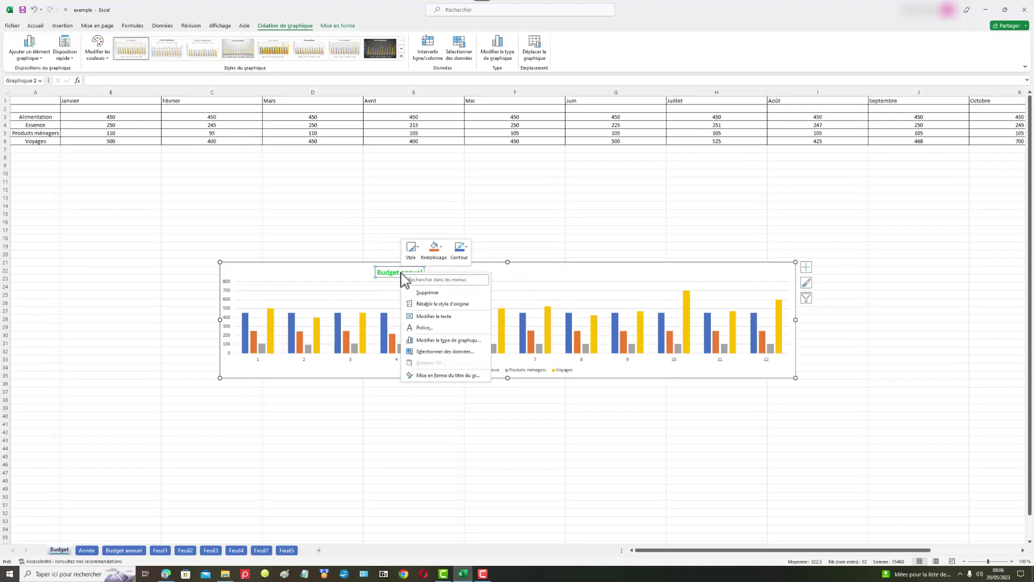
pyautogui.click(464, 304)
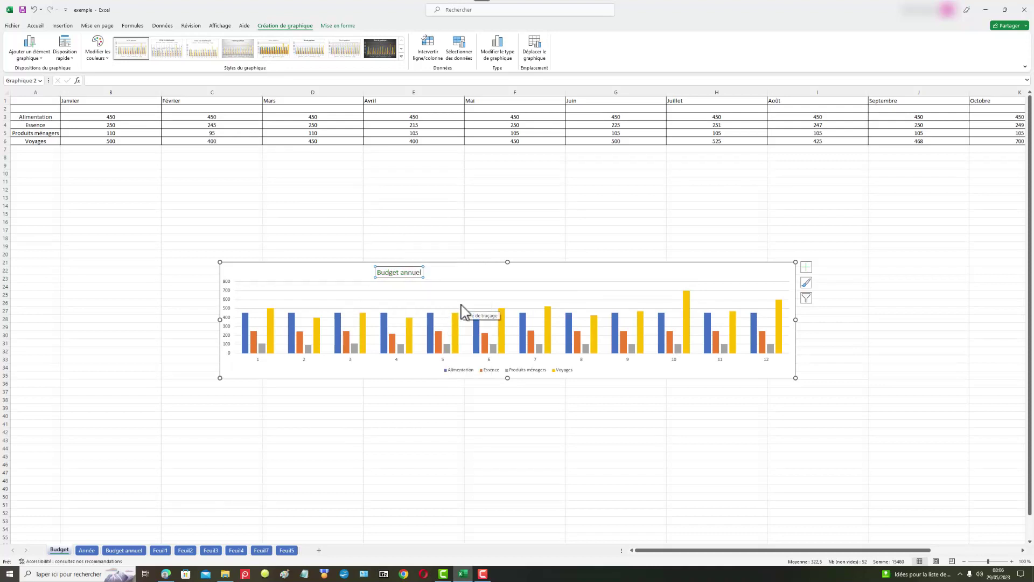
pyautogui.rightClick(413, 274)
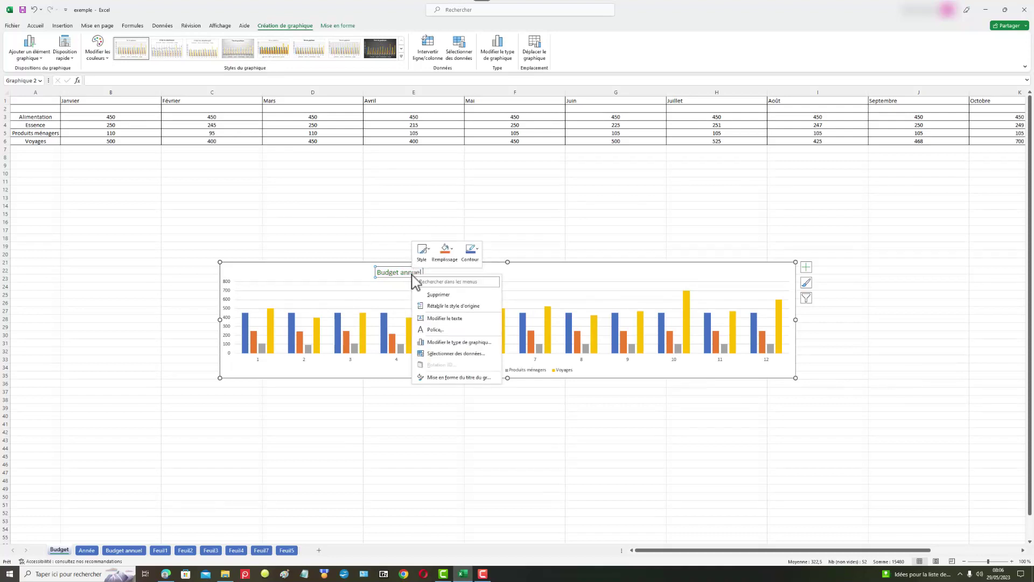
pyautogui.click(455, 306)
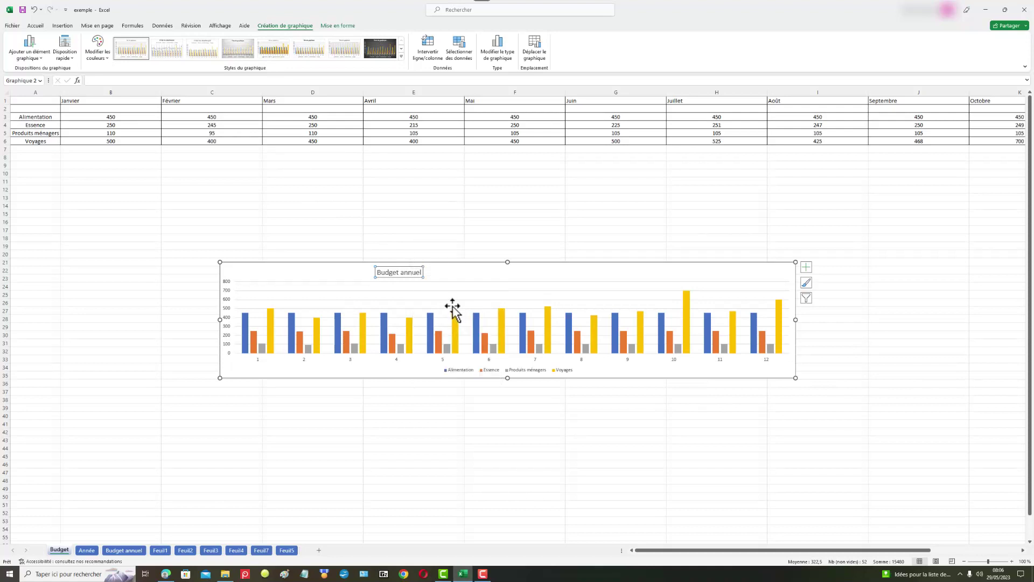
pyautogui.click(398, 272)
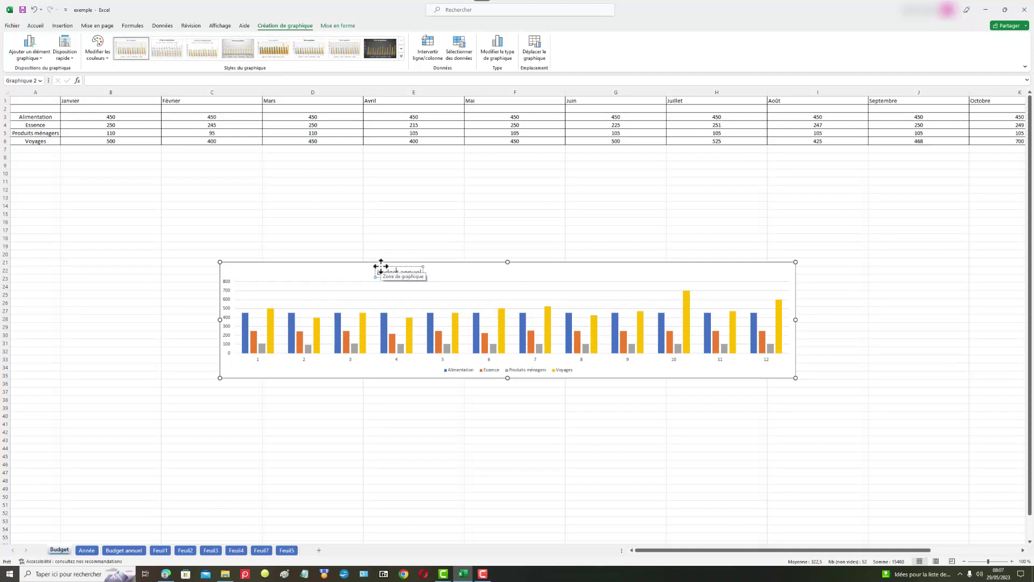
# Delete the title of the chart
pyautogui.click(381, 267)
pyautogui.rightClick(386, 273)
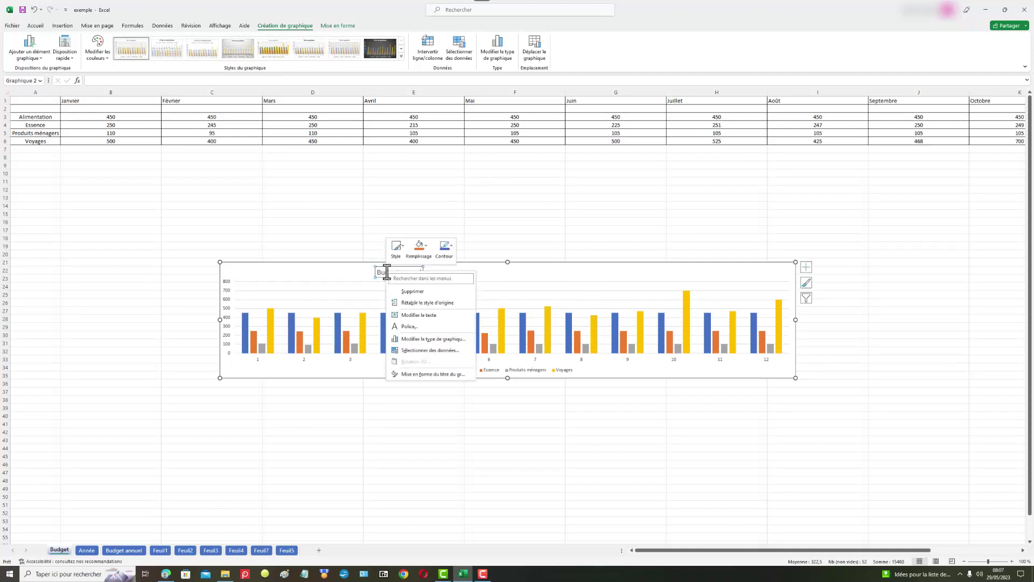
pyautogui.click(423, 293)
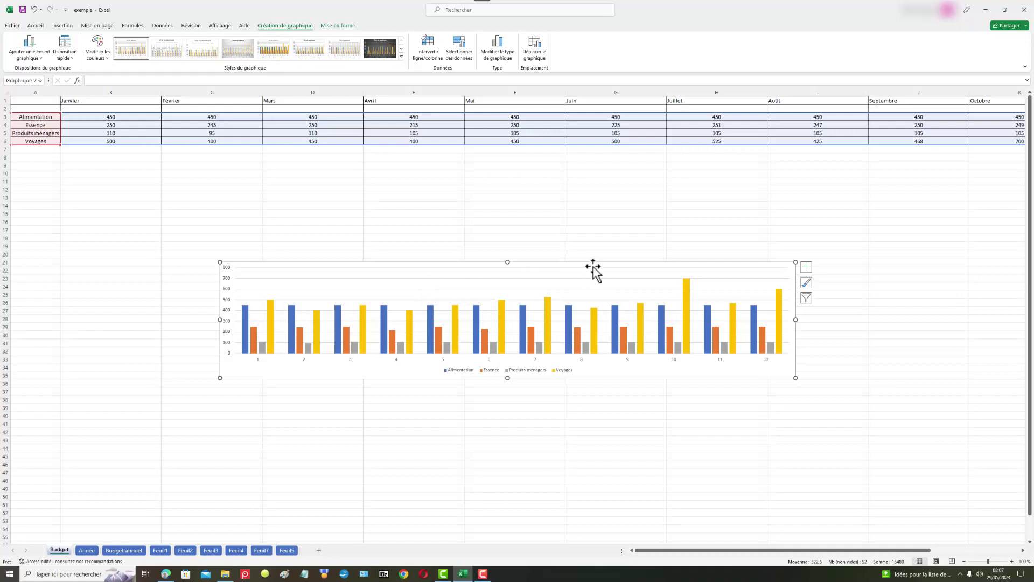
# Open the legend's formatting options, try the Haut, À gauche and À droite positions, and set it to Haut à droite
pyautogui.click(493, 371)
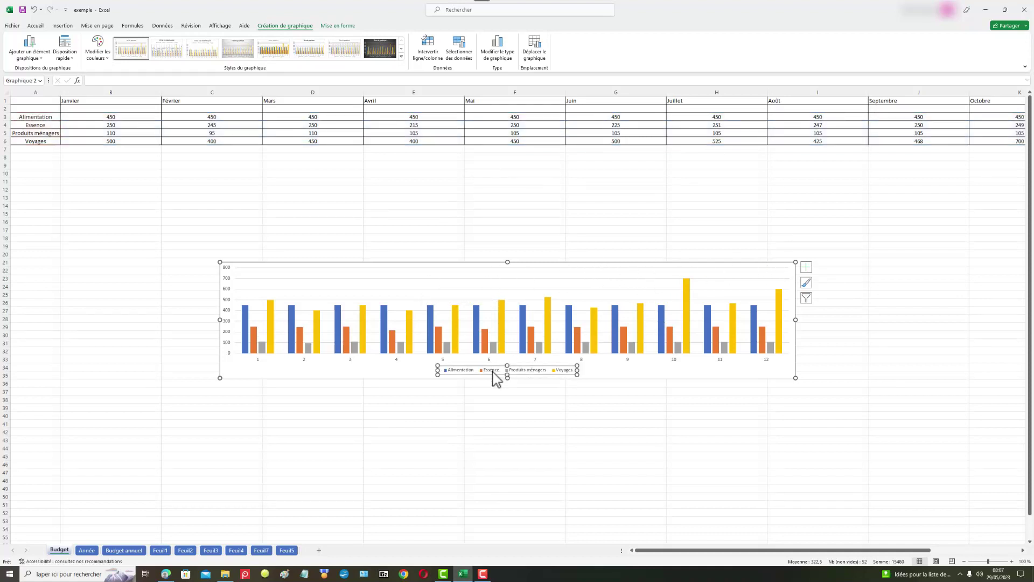
pyautogui.rightClick(496, 376)
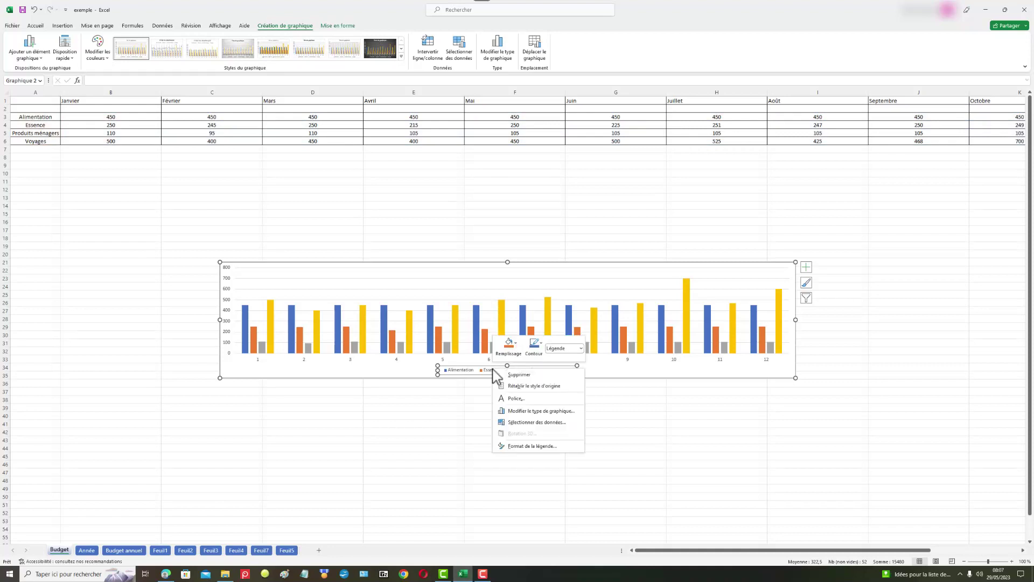
pyautogui.click(530, 446)
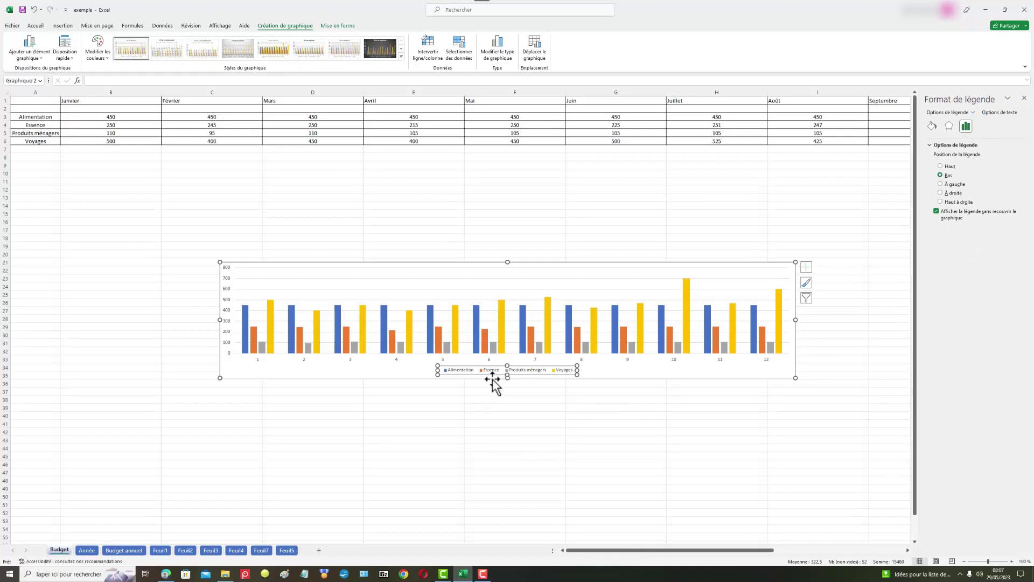
pyautogui.click(941, 166)
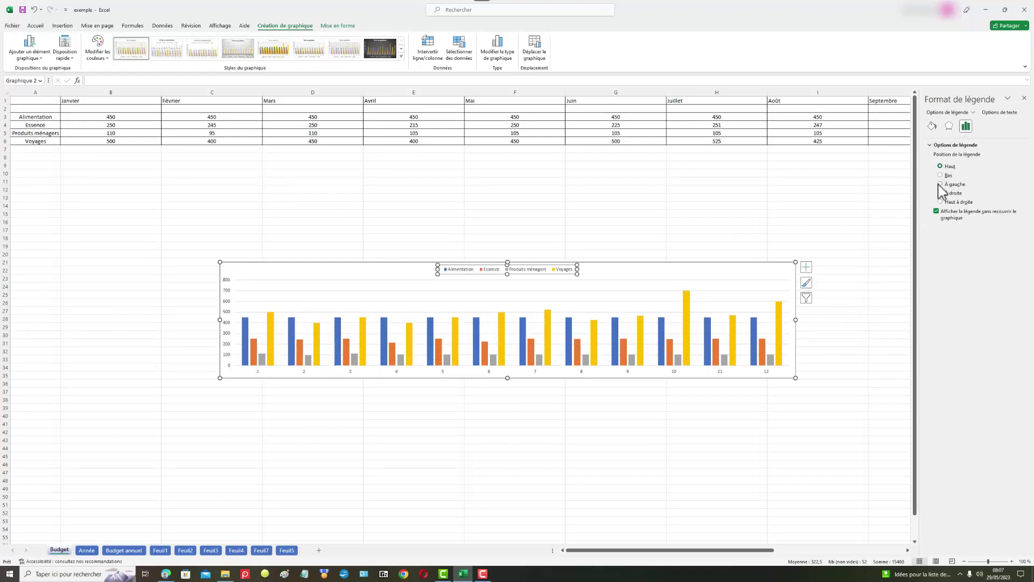
pyautogui.click(941, 184)
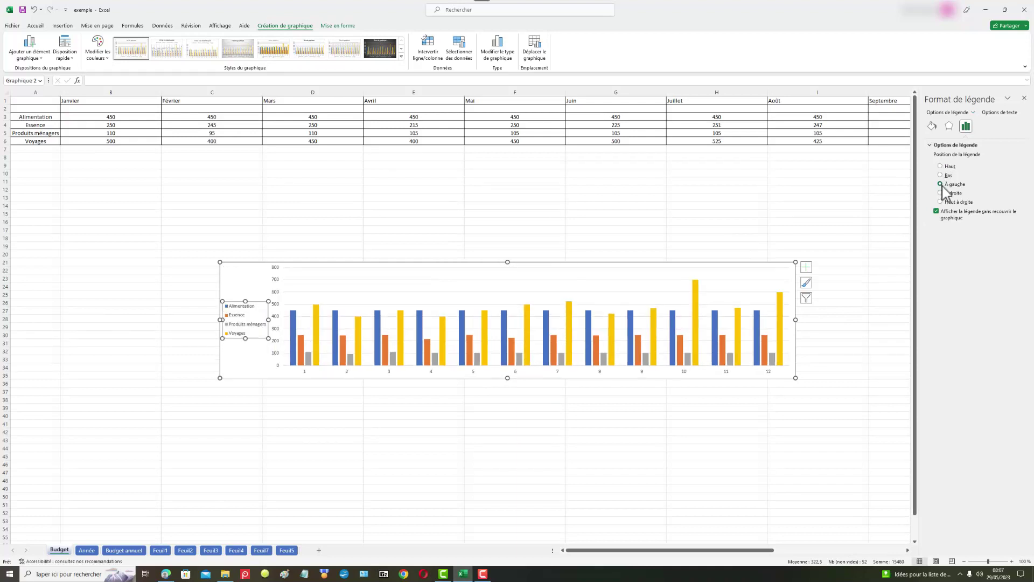
pyautogui.click(940, 193)
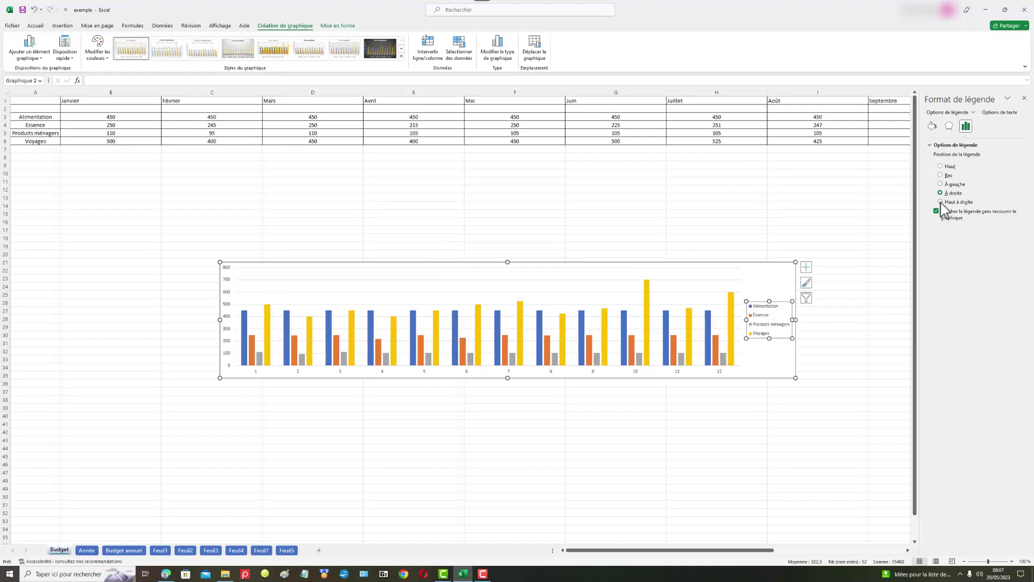
pyautogui.click(941, 202)
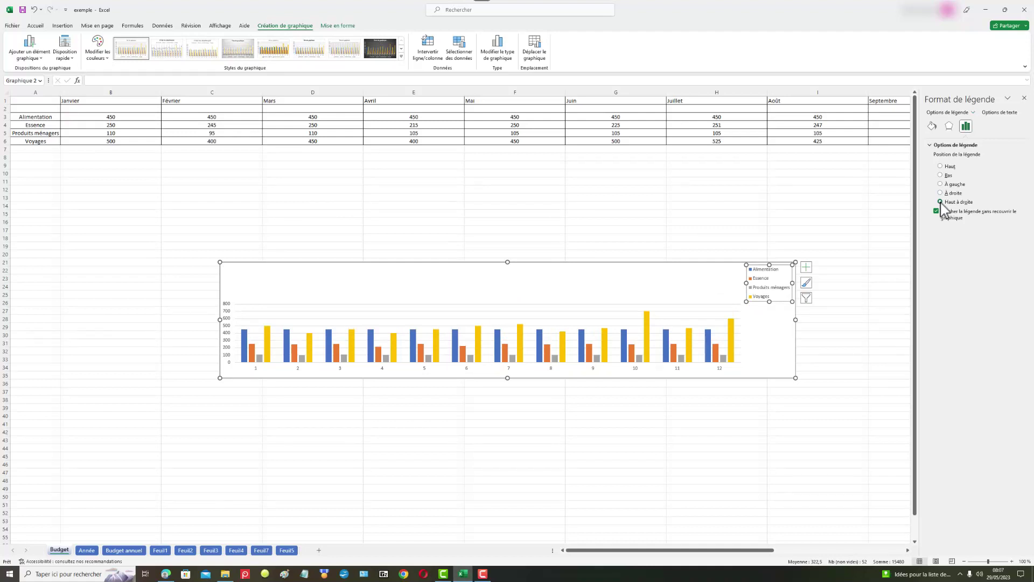
# Give the legend text a gradient outline (Trait dégradé) using an orange preset gradient
pyautogui.click(997, 113)
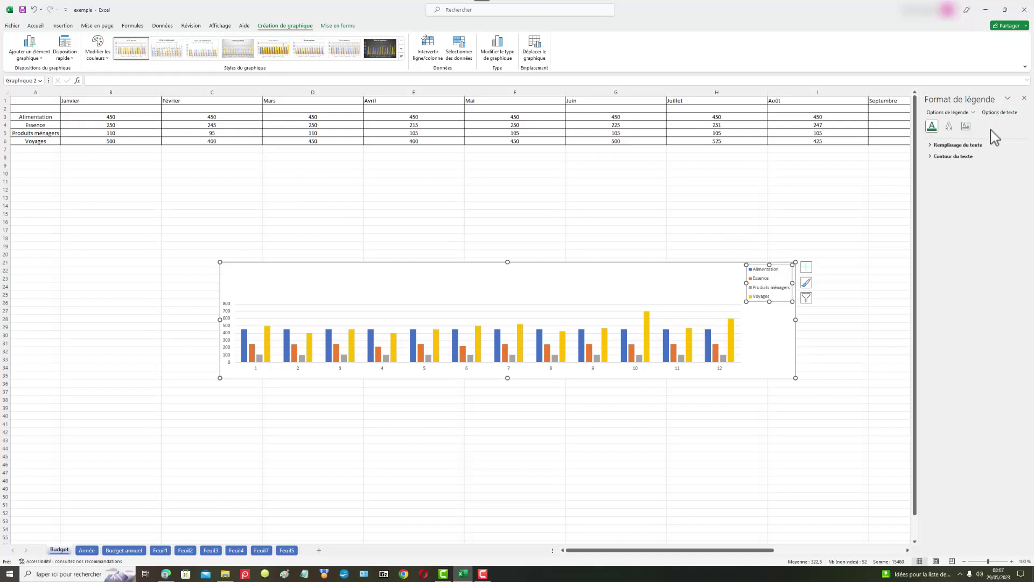
pyautogui.click(962, 157)
pyautogui.click(951, 178)
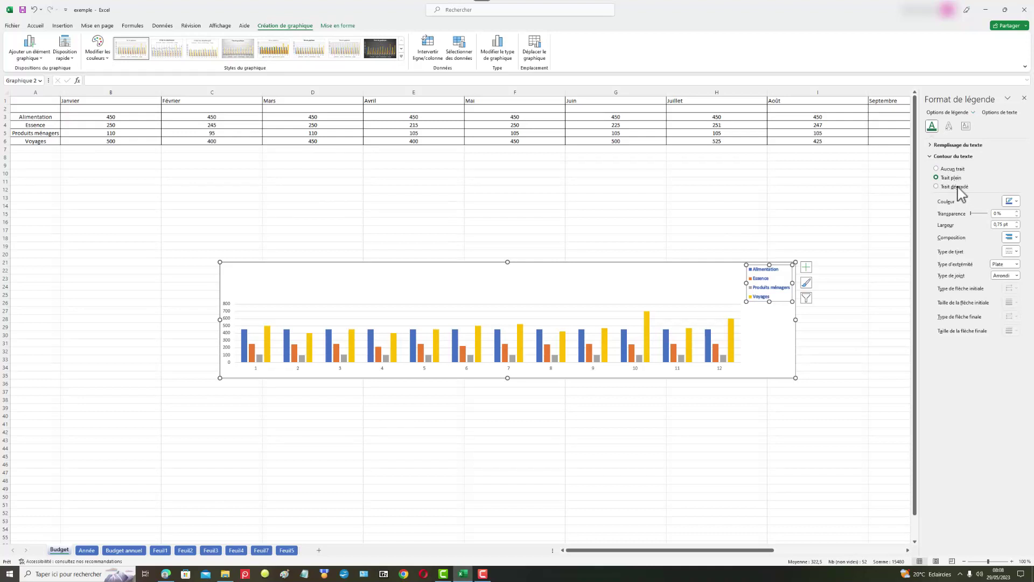
pyautogui.click(959, 190)
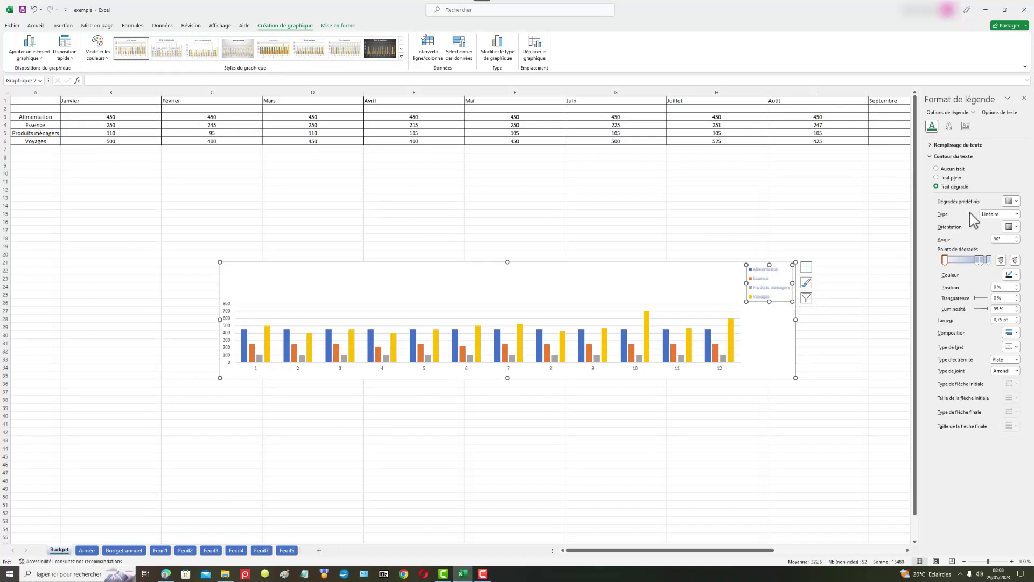
pyautogui.click(1011, 202)
pyautogui.click(950, 252)
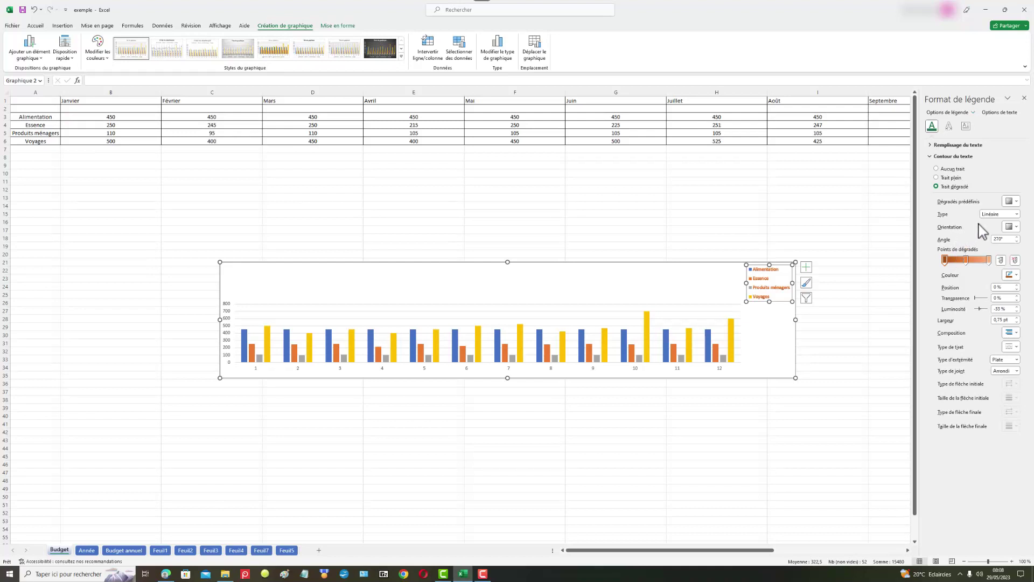
# Try the Radial and Rectangulaire gradient types on the legend text outline and settle on Tracé
pyautogui.click(1017, 213)
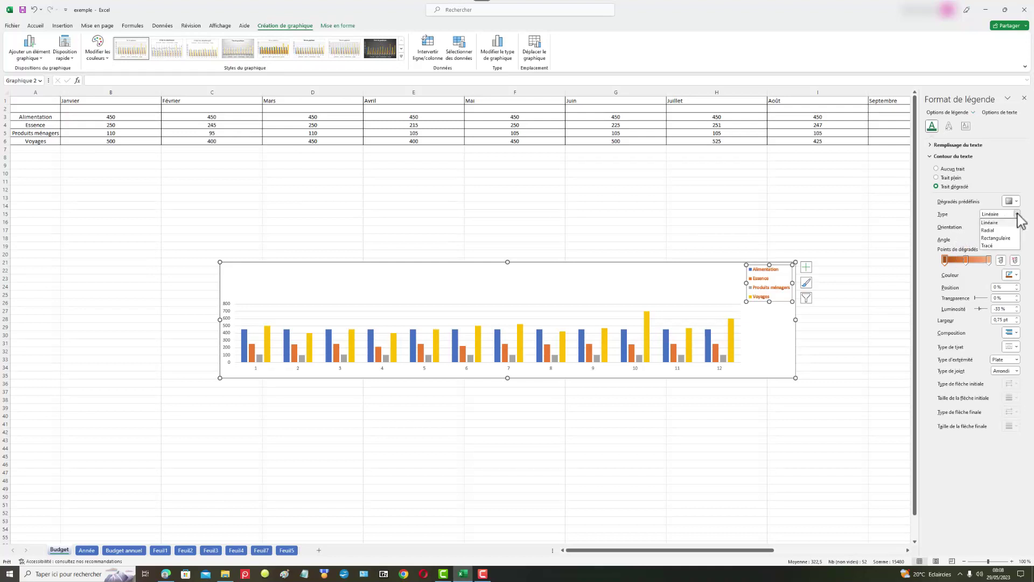
pyautogui.click(1000, 230)
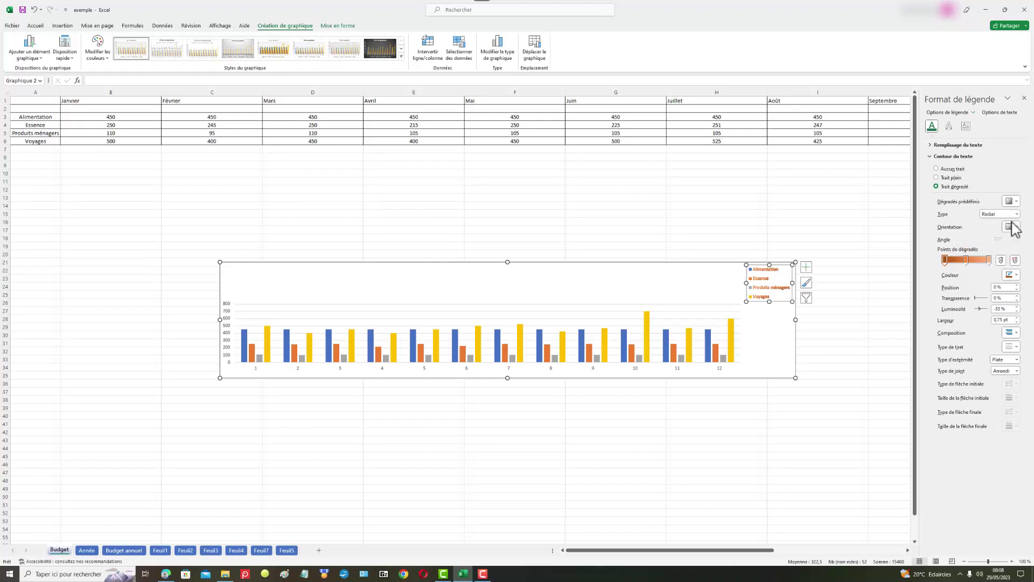
pyautogui.click(1016, 214)
pyautogui.click(1005, 237)
pyautogui.click(1017, 214)
pyautogui.click(999, 245)
# Recolour the outline gradient's first stop blue and its last stop light green
pyautogui.click(1020, 276)
pyautogui.click(993, 325)
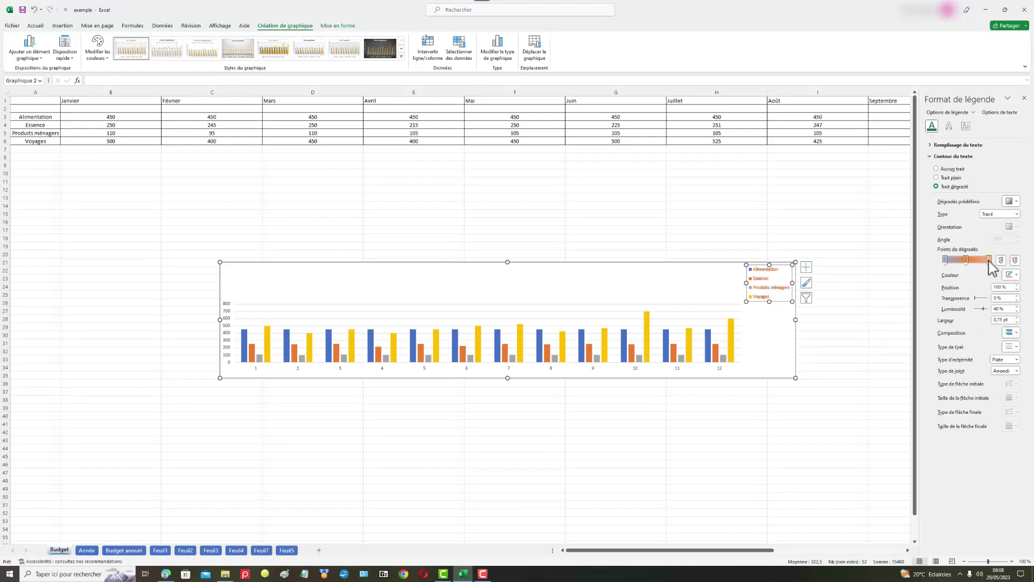
pyautogui.click(1015, 275)
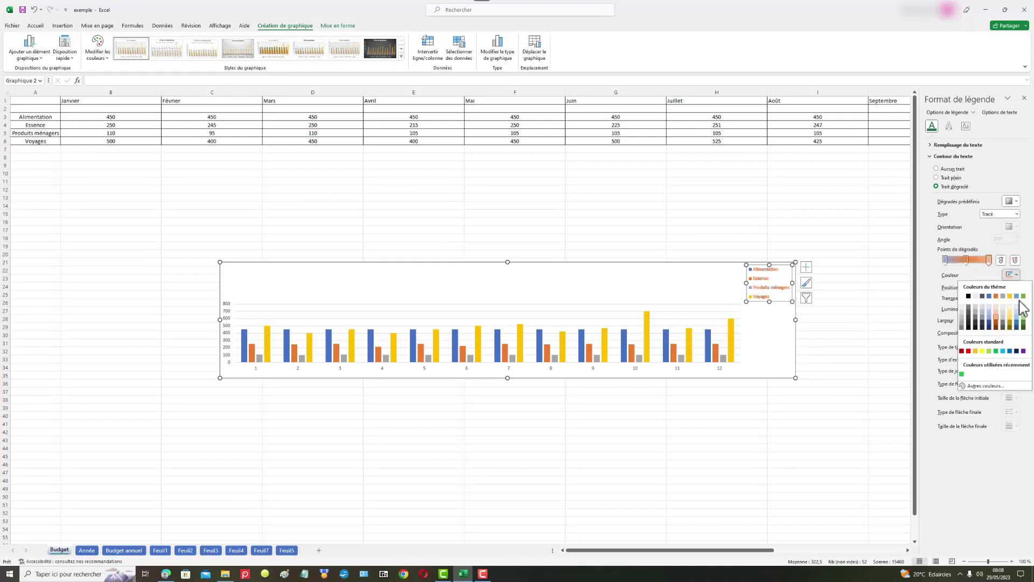
pyautogui.click(1024, 311)
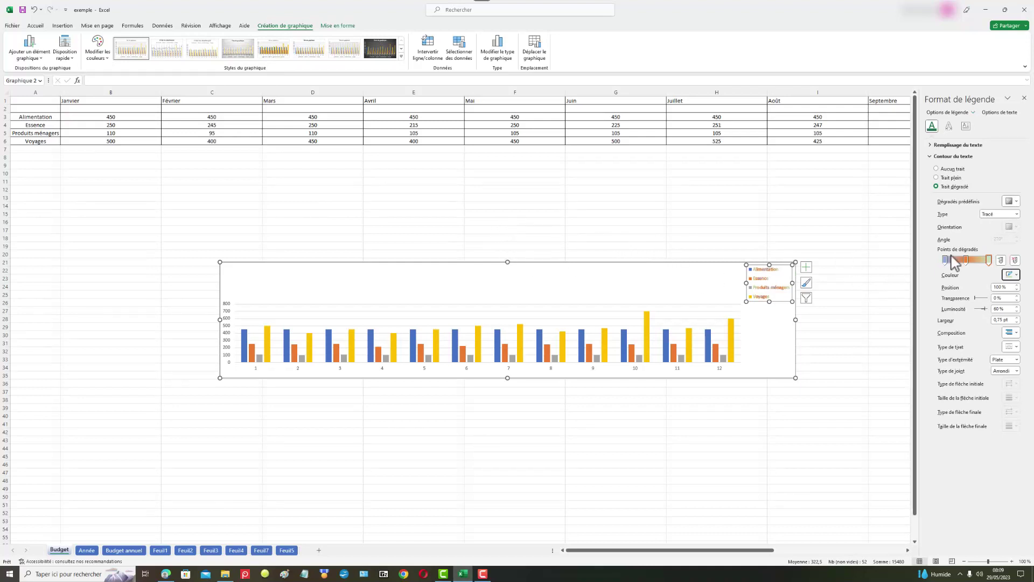
# Apply a gradient fill (Remplissage dégradé) to the legend text and deselect the legend
pyautogui.click(977, 146)
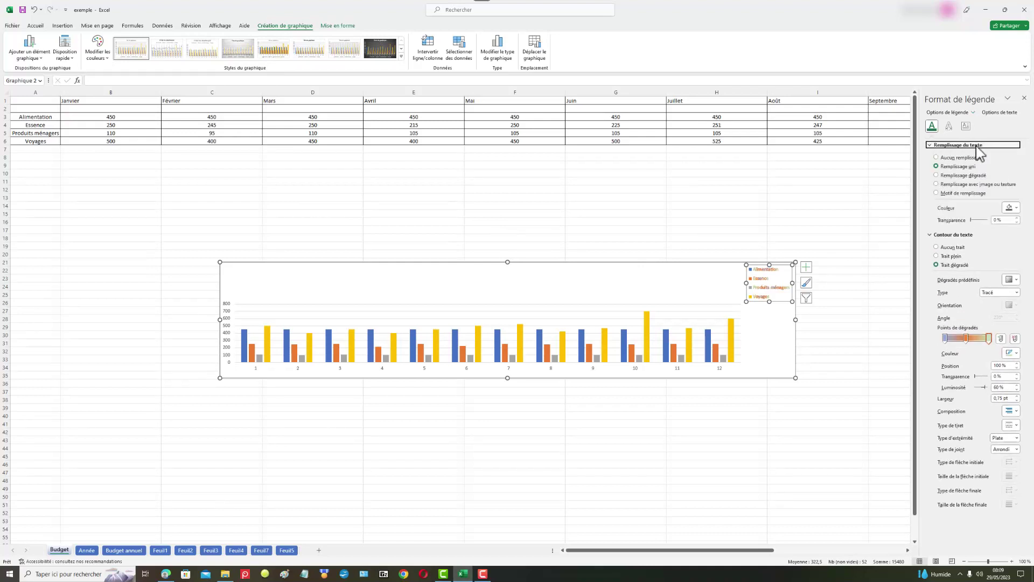
pyautogui.click(963, 177)
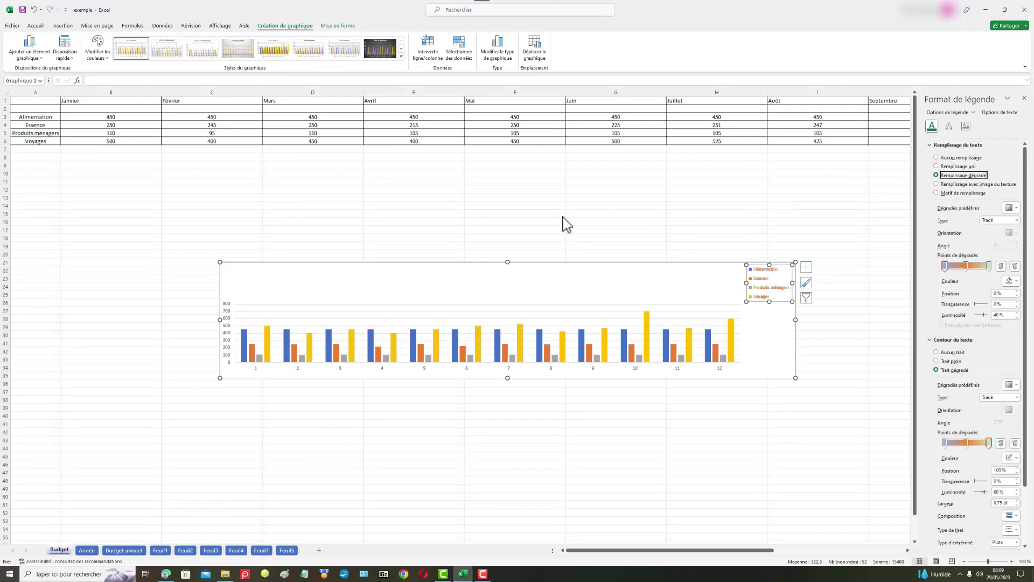
pyautogui.press('Escape')
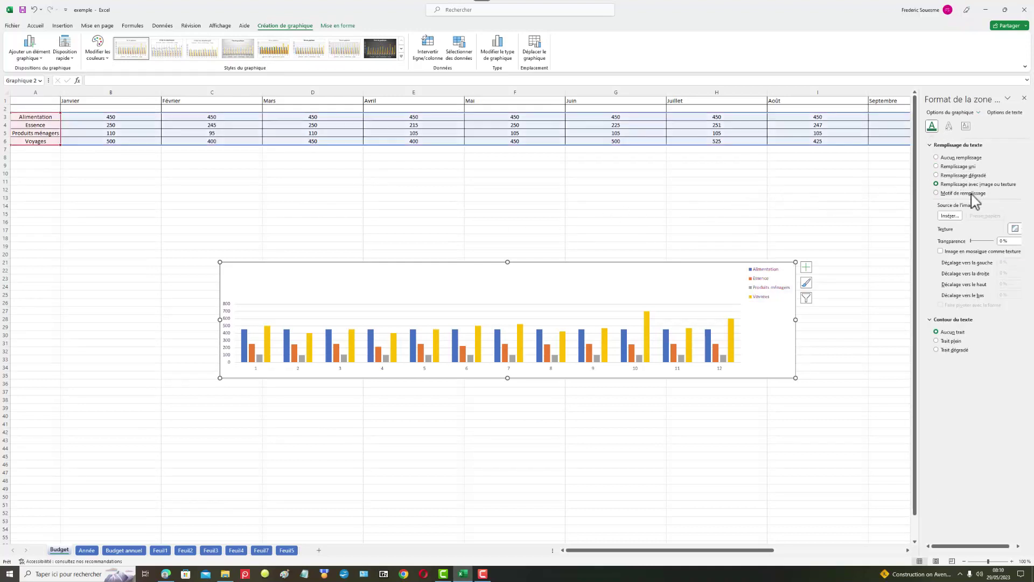
# Try pattern fills (Motif de remplissage) on all the chart's text, ending with the first pattern in the last row
pyautogui.click(937, 193)
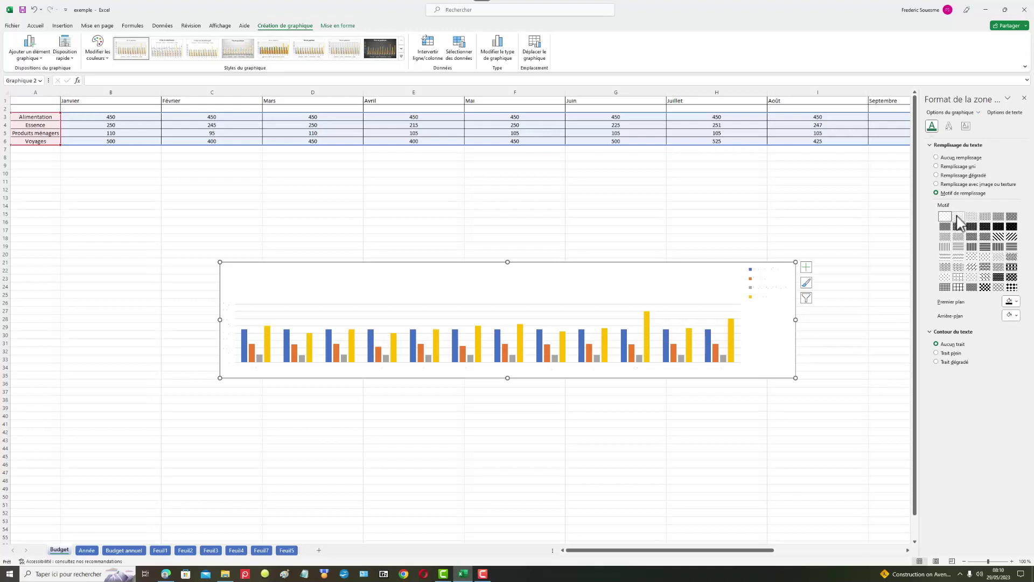
pyautogui.click(958, 216)
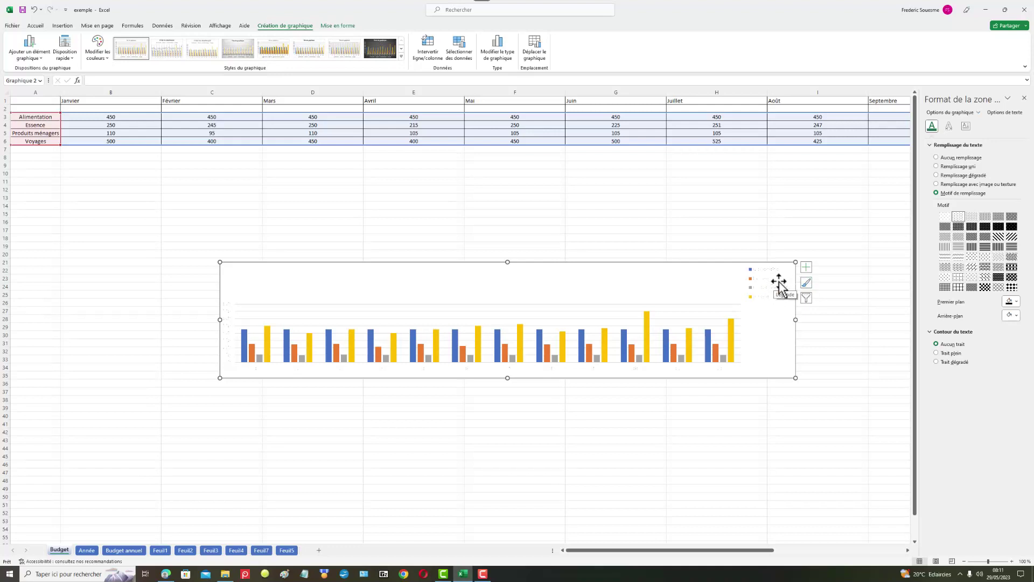
pyautogui.click(971, 257)
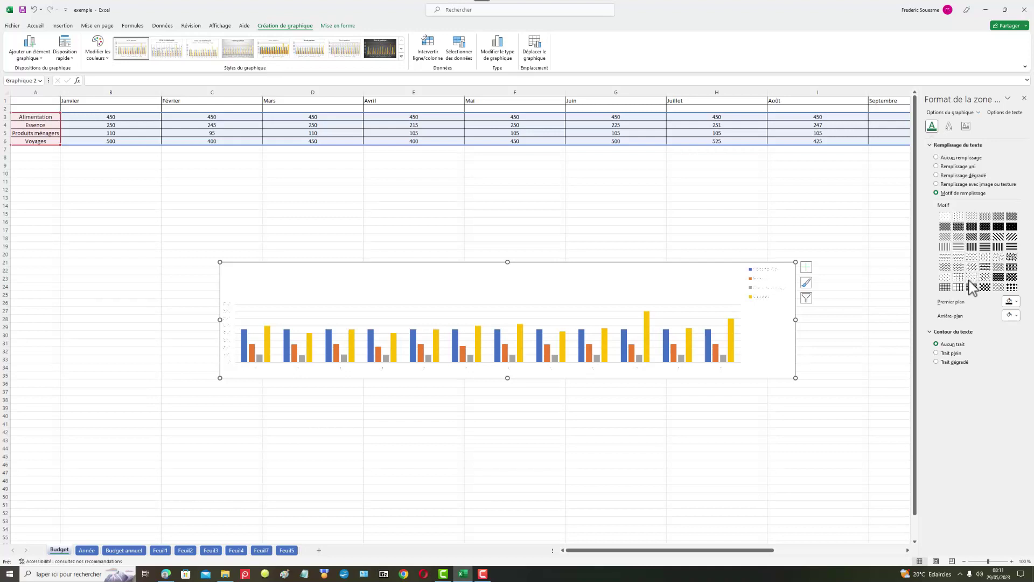
pyautogui.click(946, 287)
# Add an orange shadow to the chart's text and switch the text fill to solid (Remplissage uni)
pyautogui.click(950, 128)
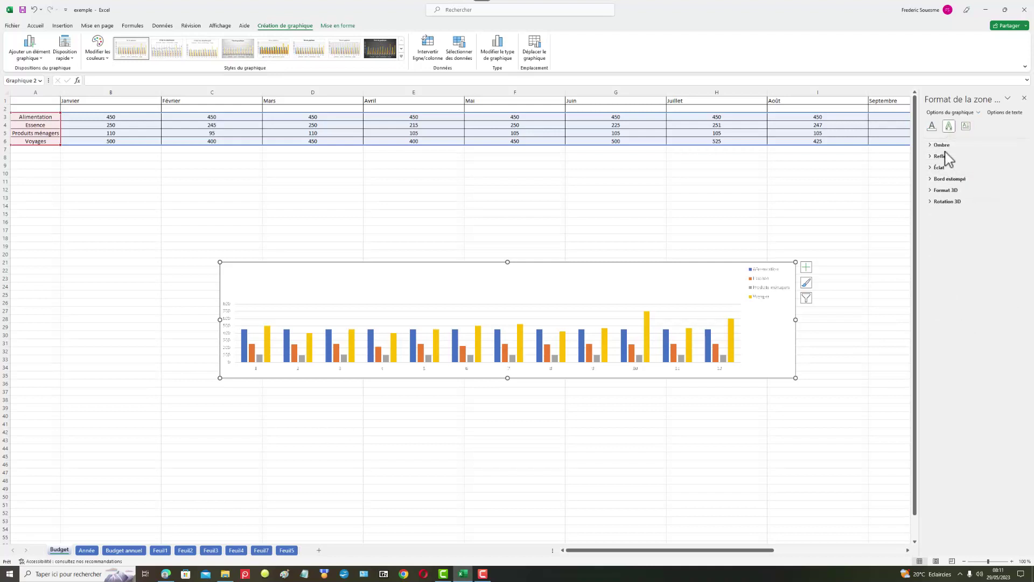
pyautogui.click(943, 146)
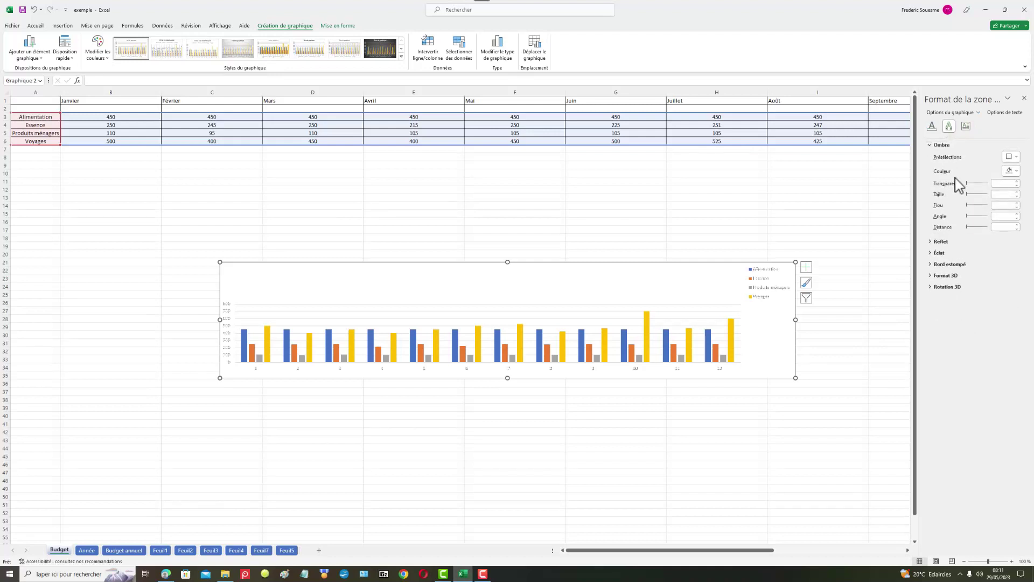
pyautogui.click(1016, 171)
pyautogui.click(998, 215)
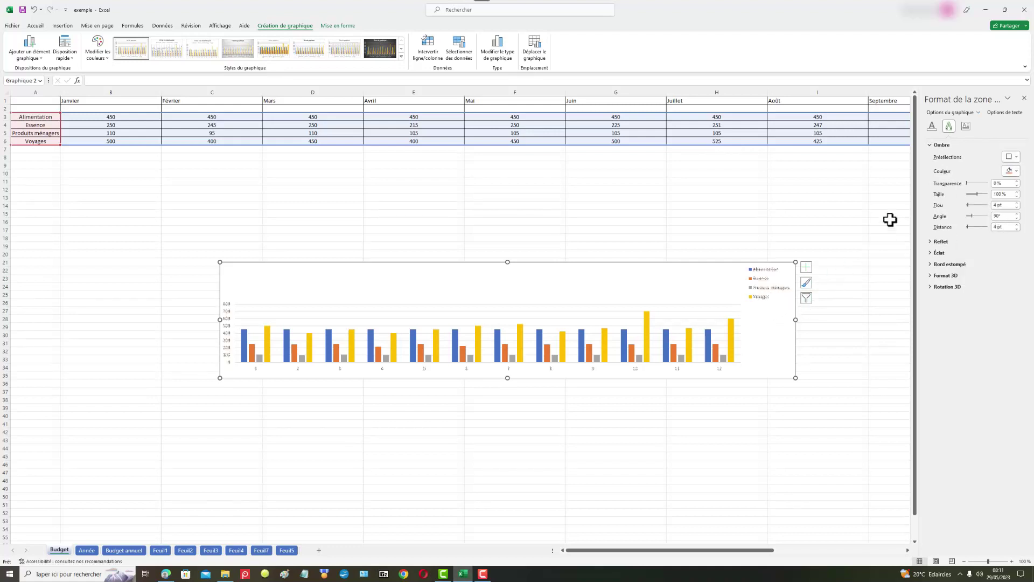
pyautogui.click(931, 126)
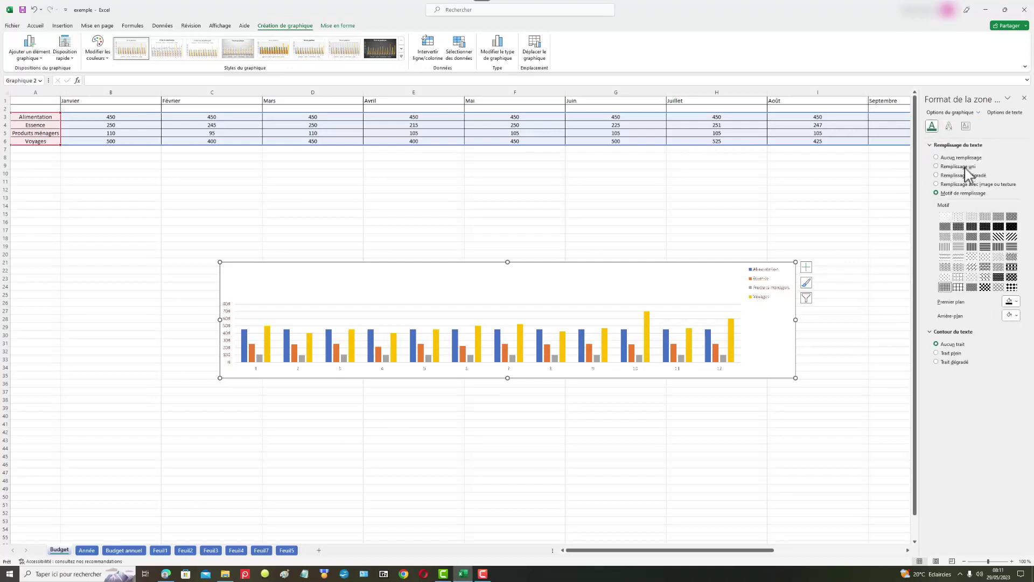
pyautogui.click(958, 167)
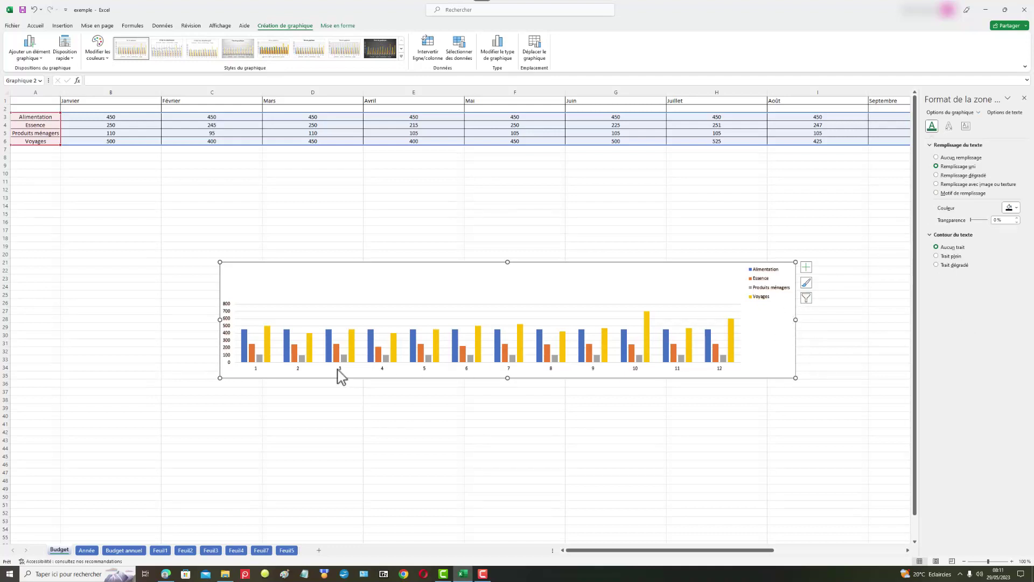
# Select the Alimentation columns, try the second chart style, and apply the third one with data labels above the columns
pyautogui.click(245, 354)
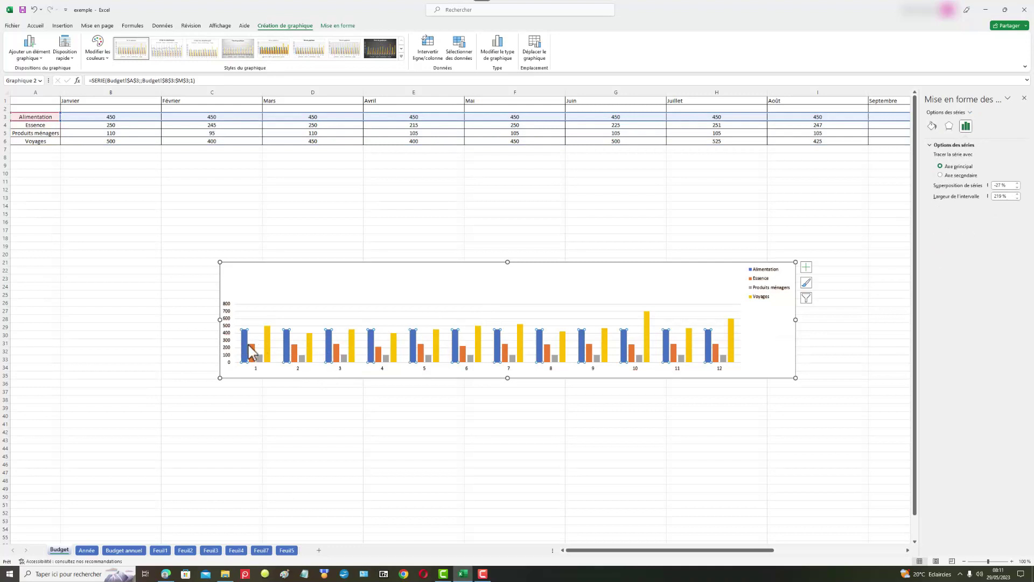
pyautogui.moveTo(252, 353)
pyautogui.click(806, 284)
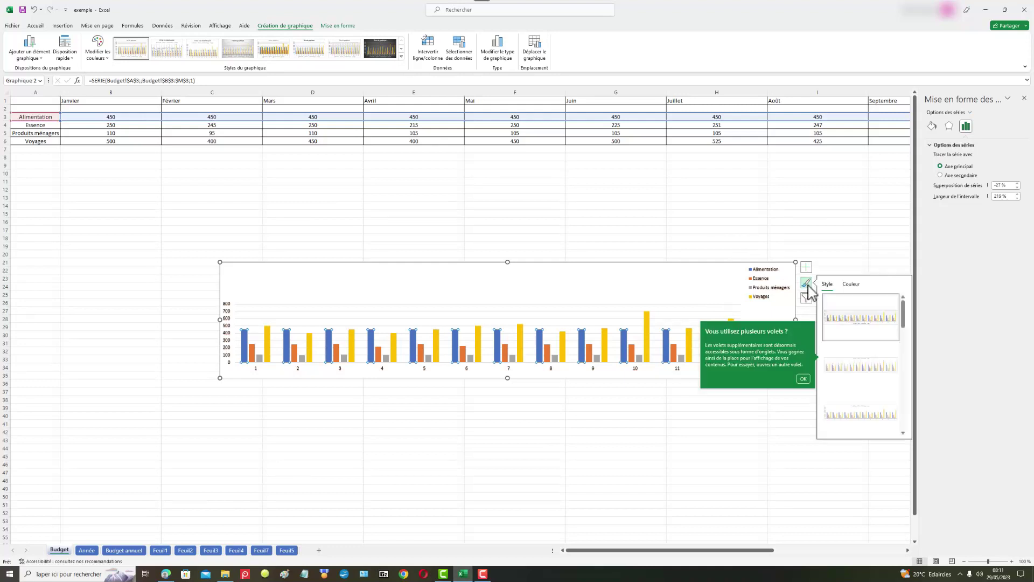
pyautogui.click(850, 372)
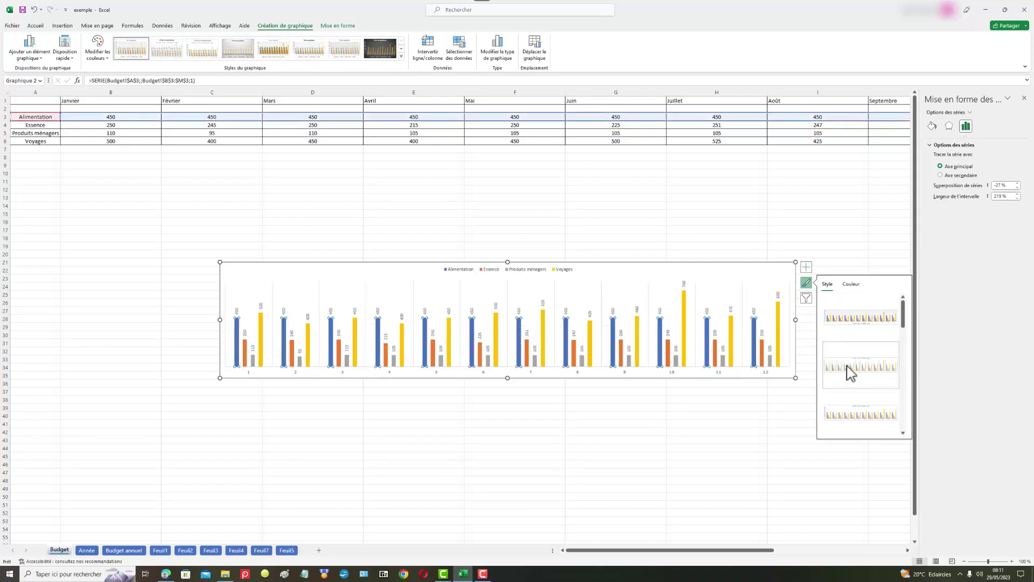
pyautogui.click(846, 413)
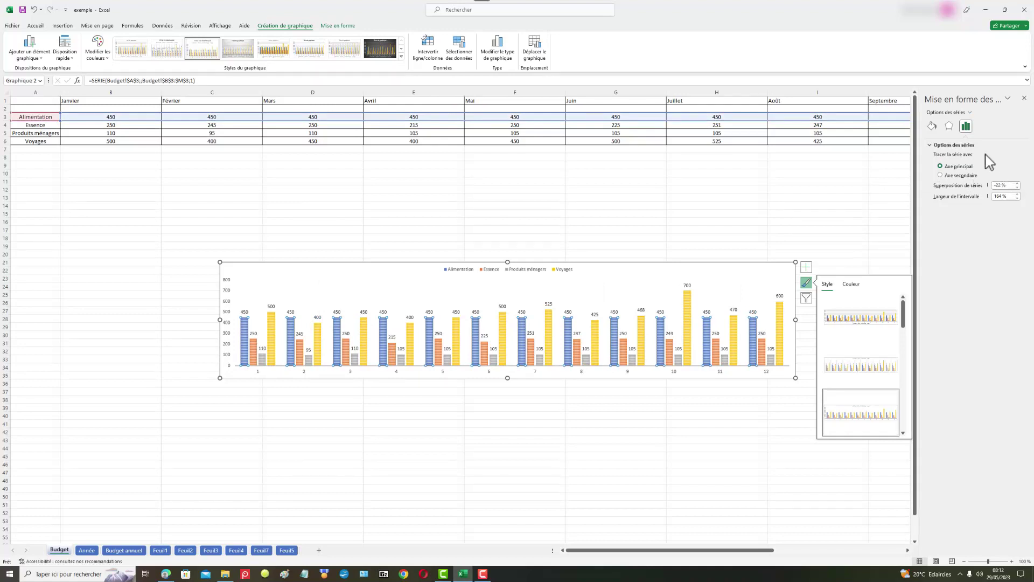
# Set the Alimentation columns' fill to a solid fill (Remplissage uni)
pyautogui.click(933, 127)
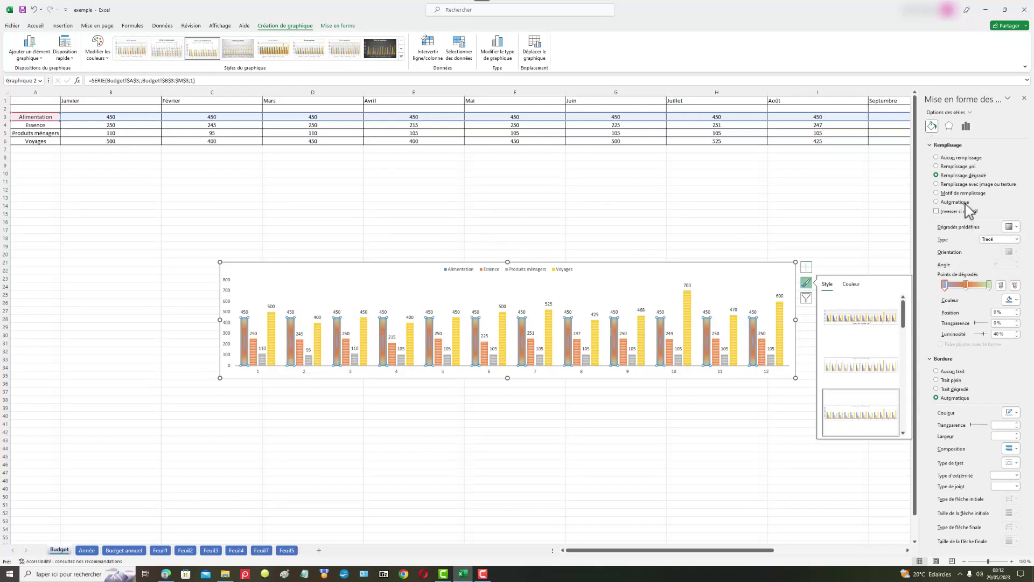
pyautogui.click(961, 167)
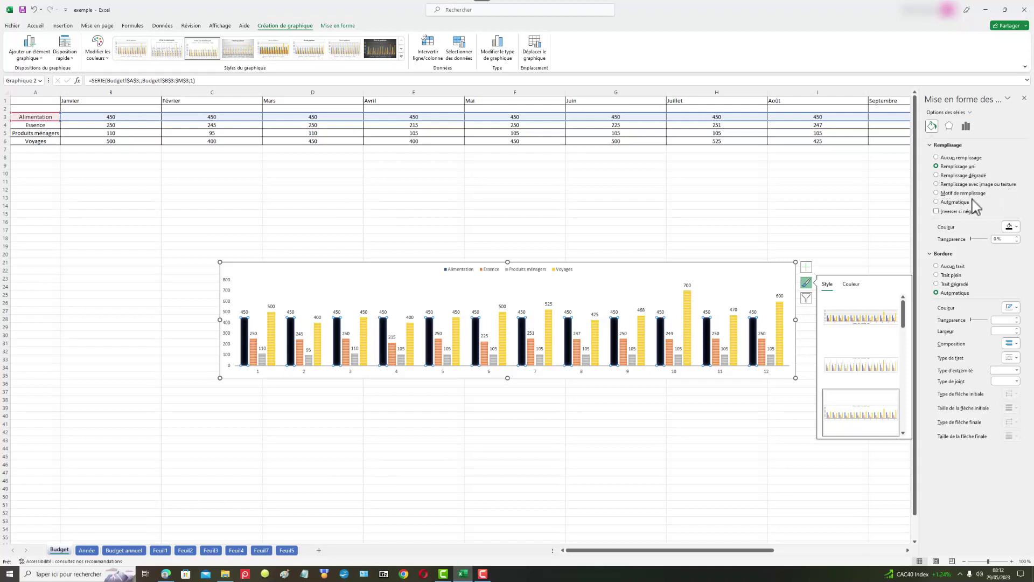
# Set the Alimentation columns' fill back to automatic (Automatique)
pyautogui.click(953, 202)
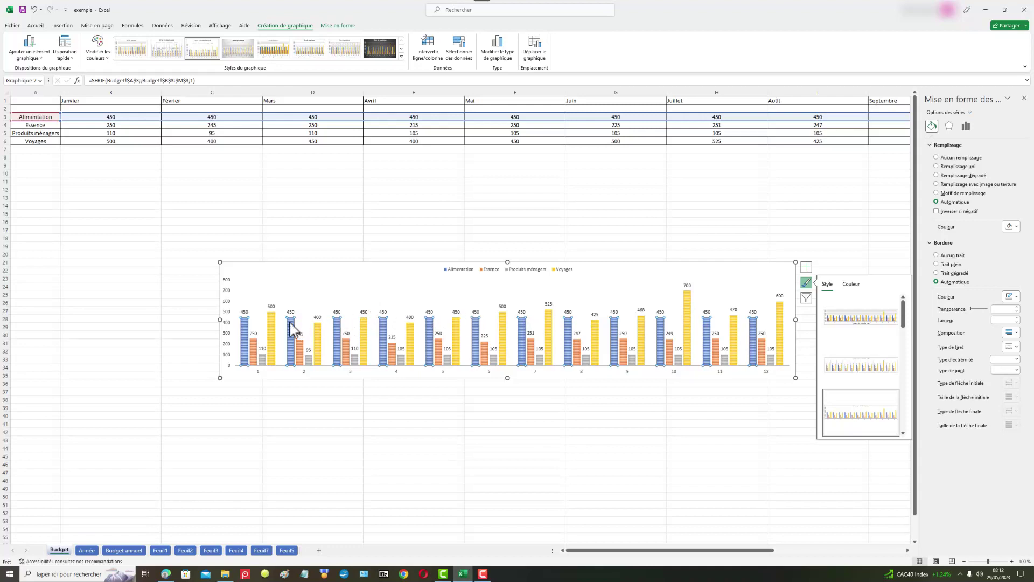
# Give the Alimentation data labels a dark orange fill and a blue outline
pyautogui.click(244, 312)
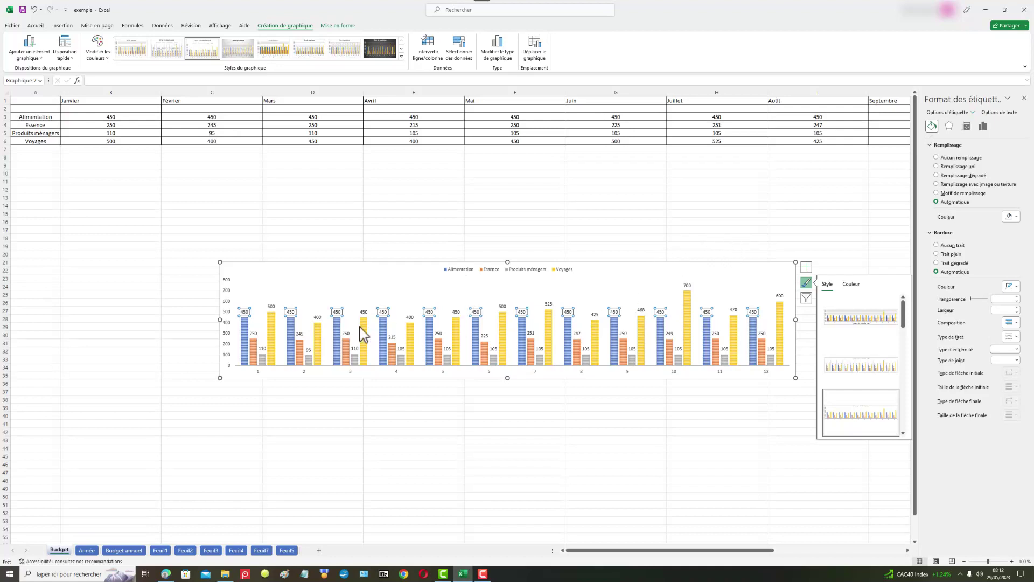
pyautogui.rightClick(245, 314)
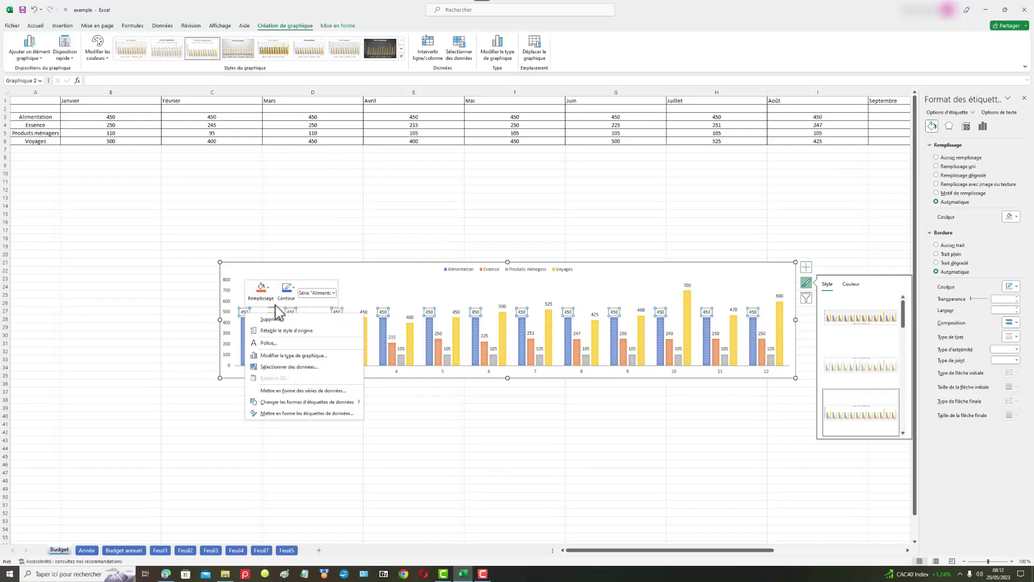
pyautogui.click(261, 292)
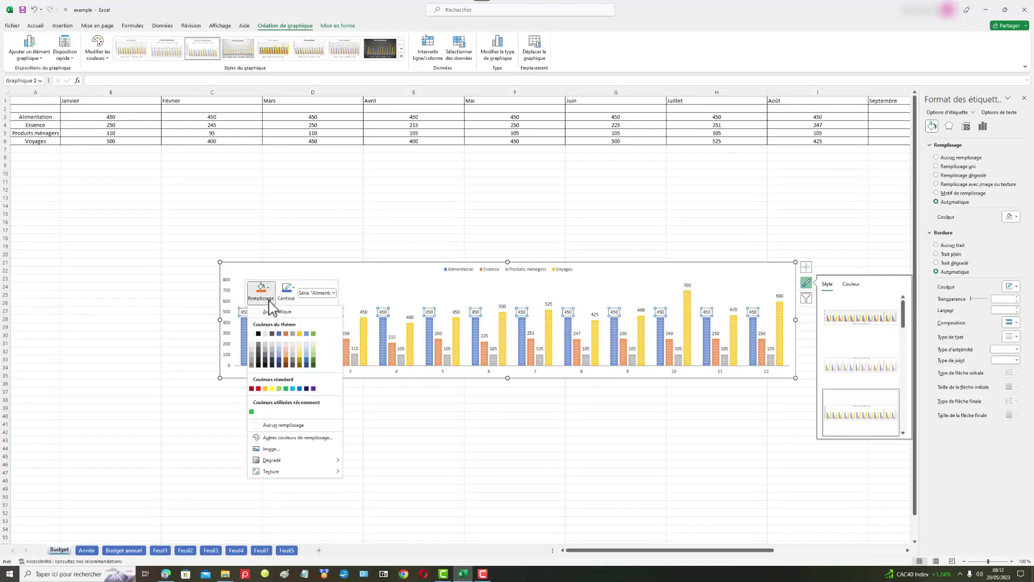
pyautogui.click(287, 360)
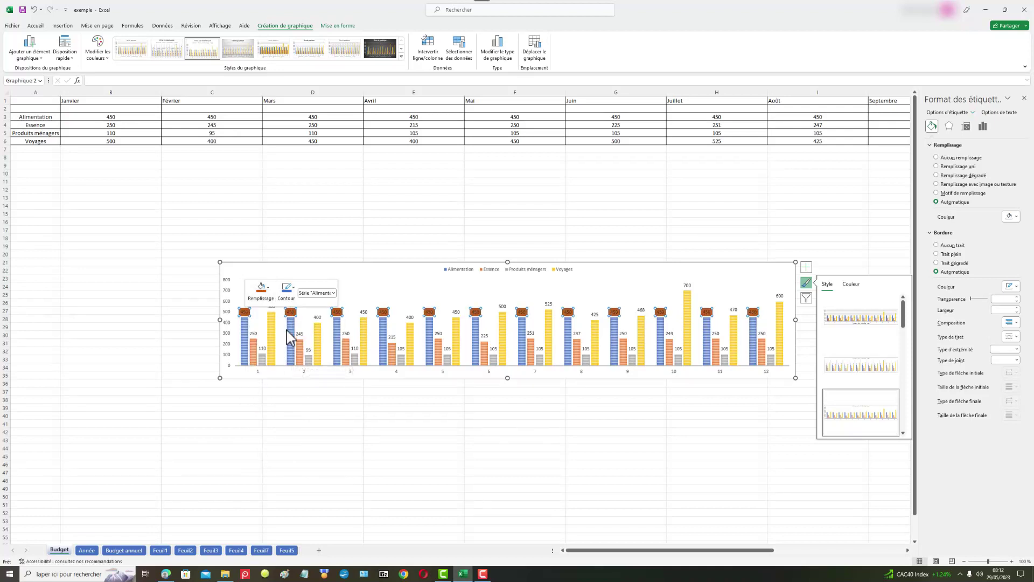
pyautogui.click(293, 300)
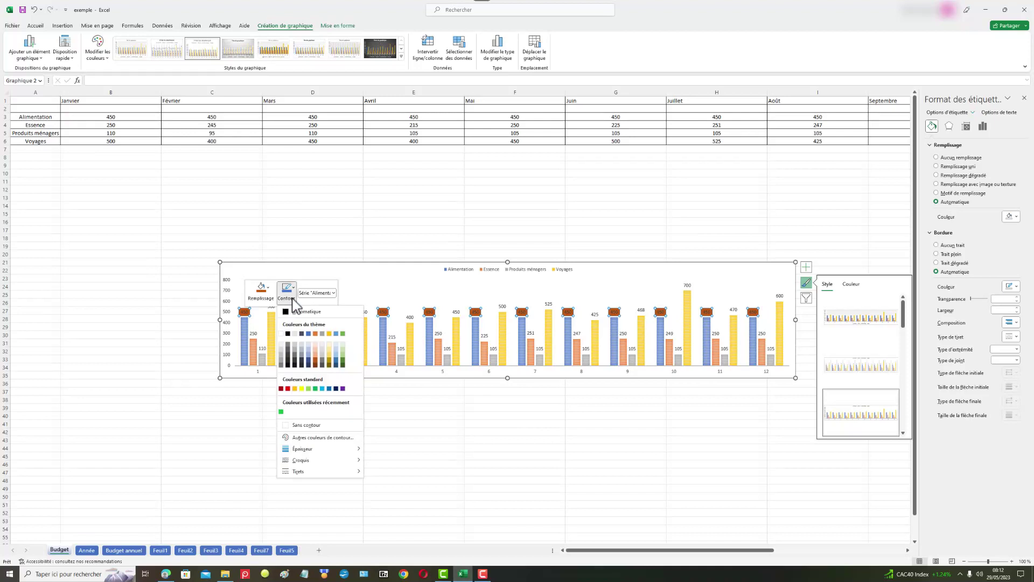
pyautogui.click(329, 388)
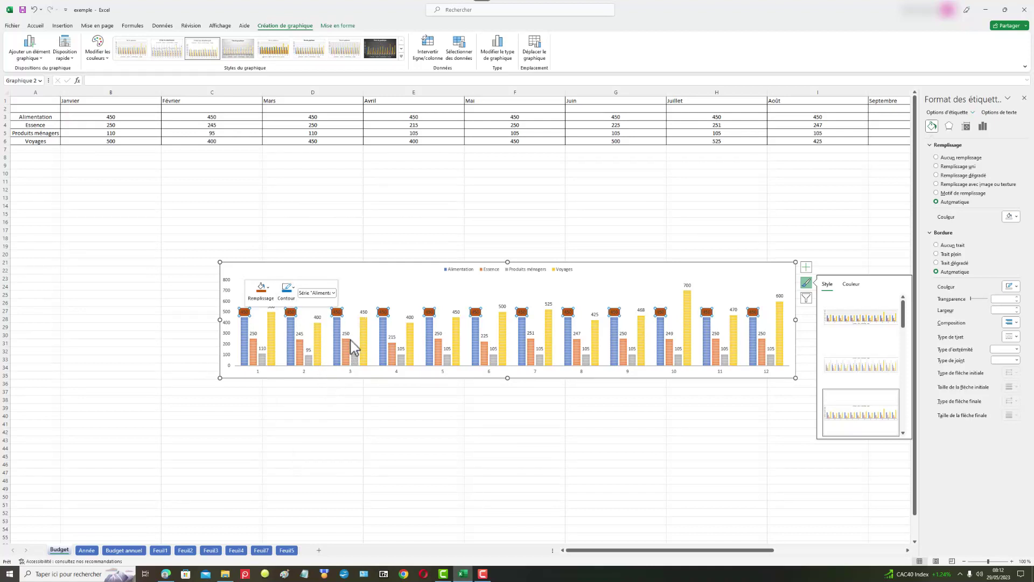
pyautogui.click(372, 294)
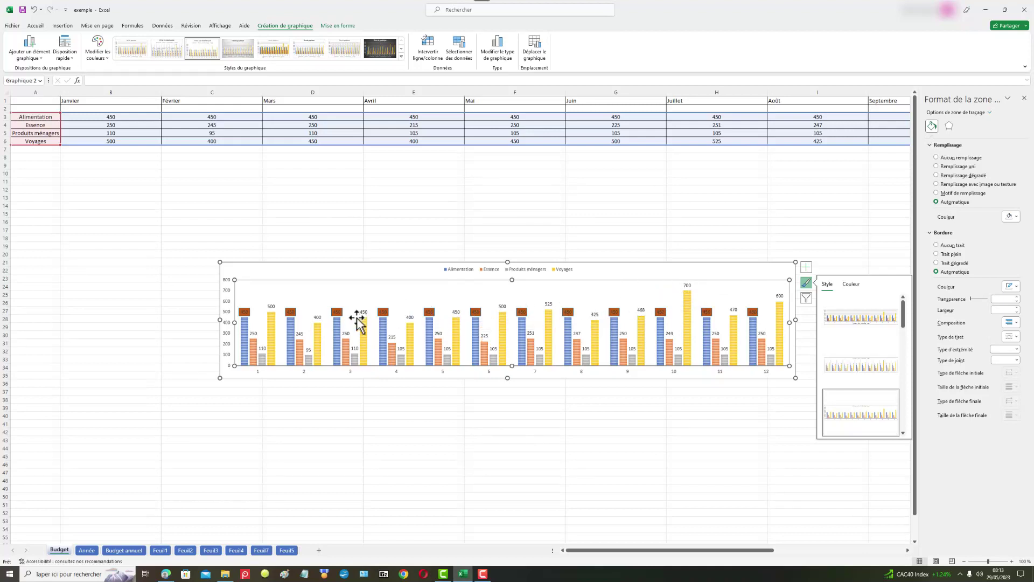
pyautogui.click(373, 419)
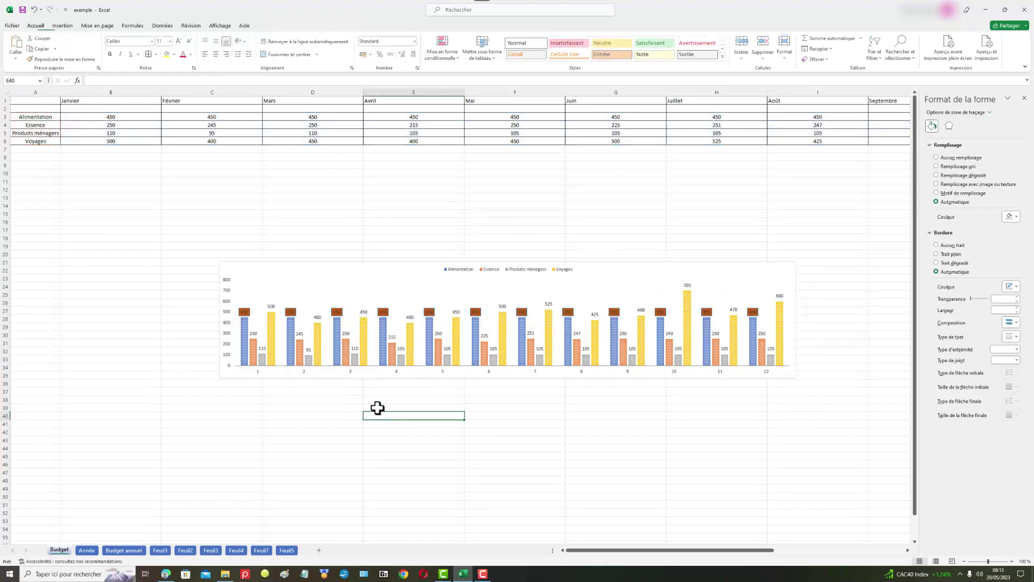
# Exclude the Voyages series from the chart's data source
pyautogui.click(244, 339)
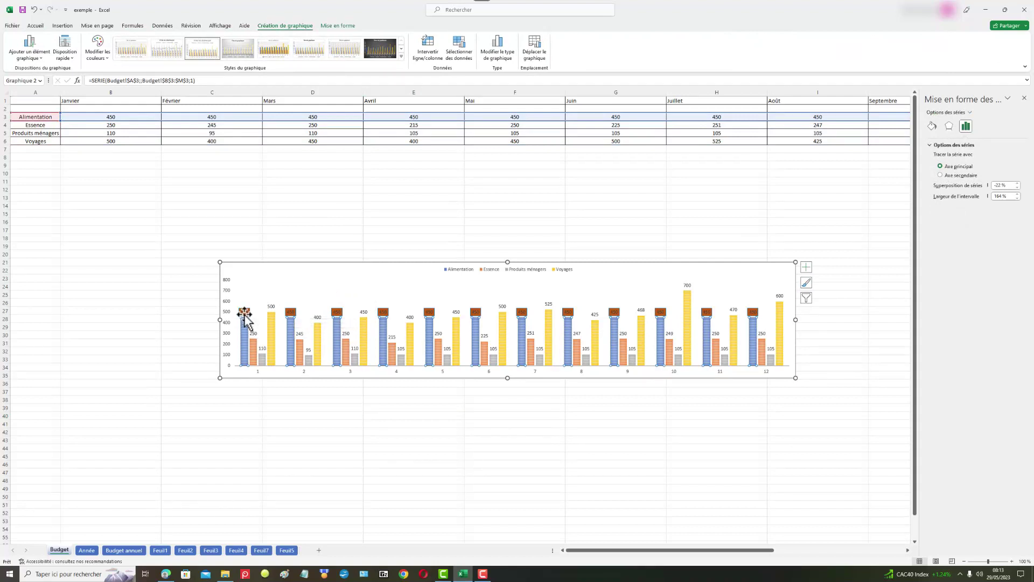
pyautogui.rightClick(244, 329)
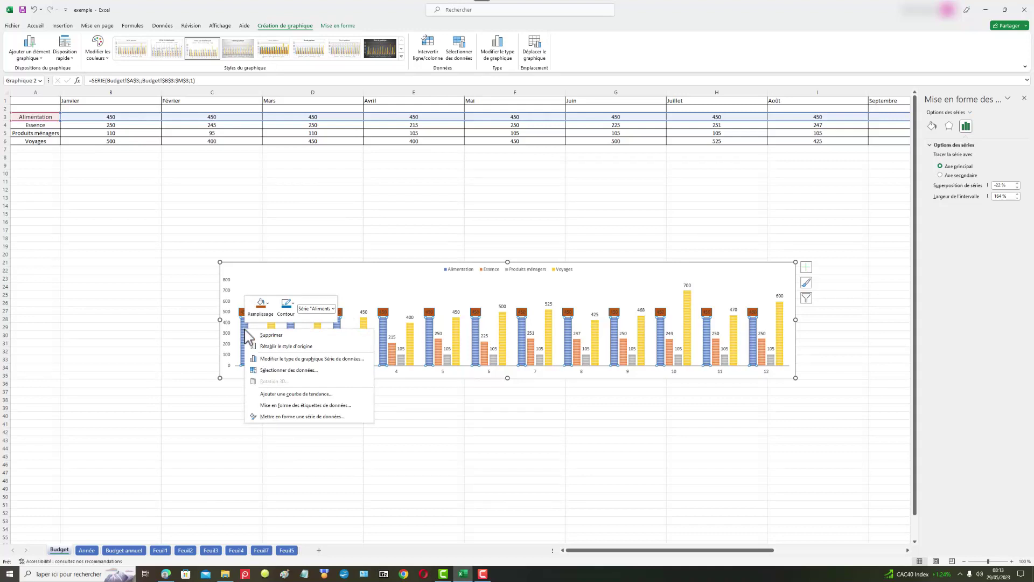
pyautogui.click(289, 370)
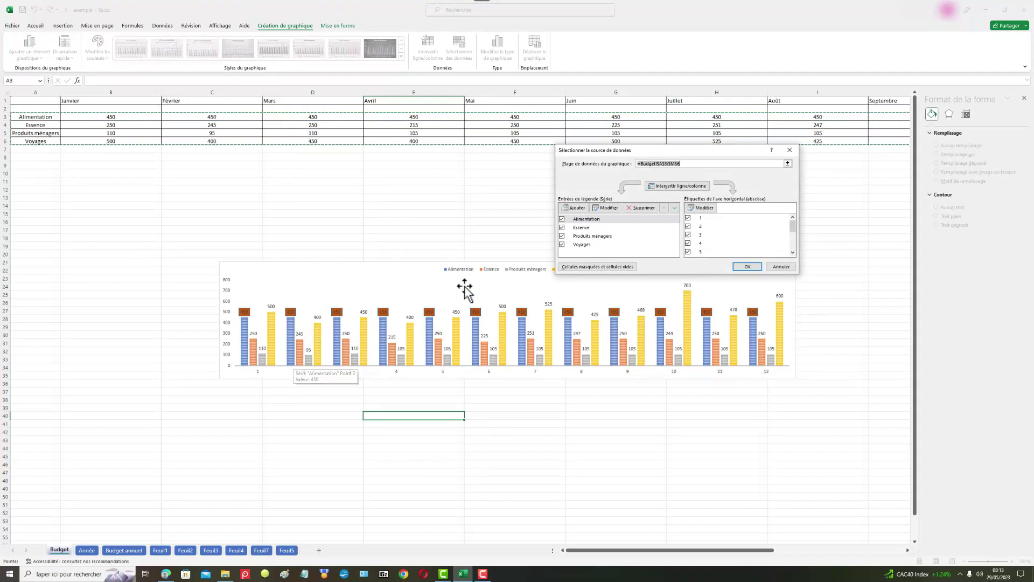
pyautogui.moveTo(612, 156); pyautogui.dragTo(417, 143)
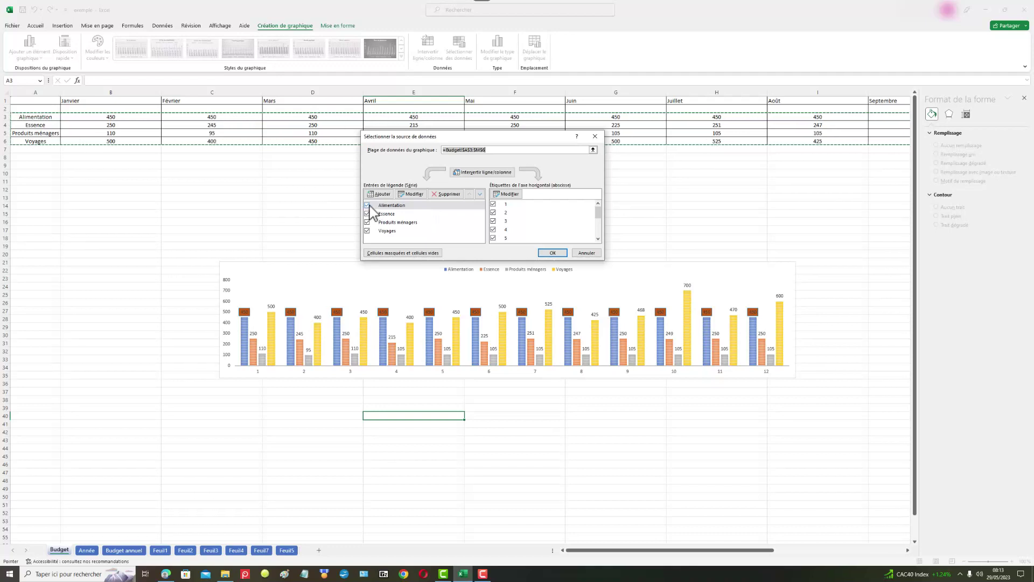
pyautogui.click(367, 231)
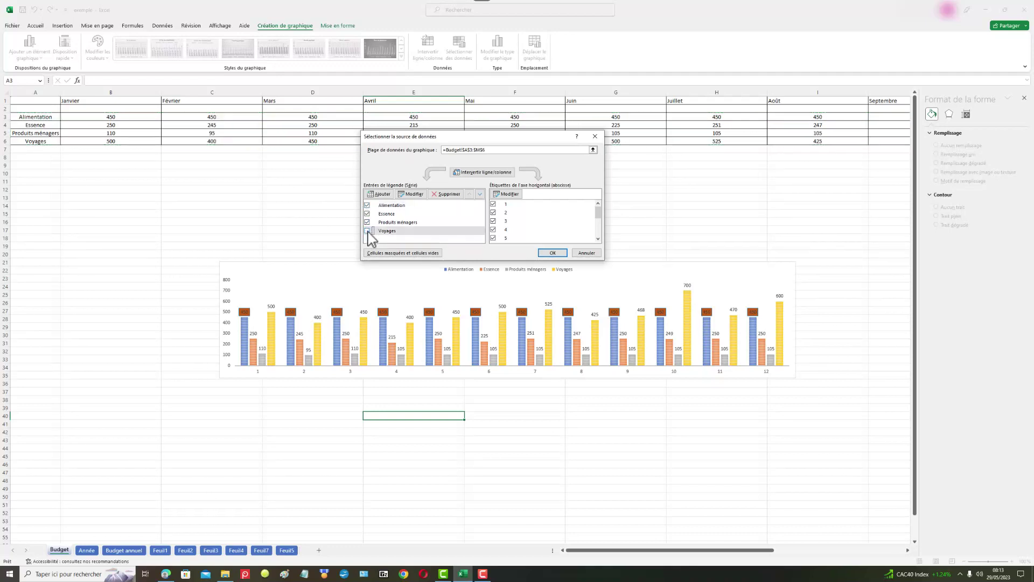
pyautogui.click(560, 252)
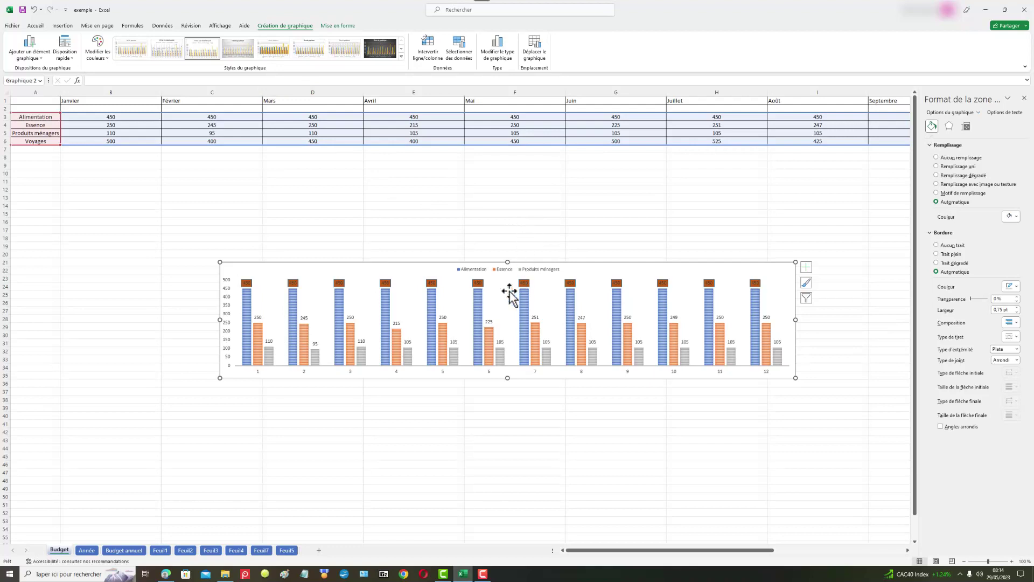
# Delete the formatted Alimentation data labels, clear the remaining ones, and add data labels back to all the chart's series
pyautogui.click(246, 283)
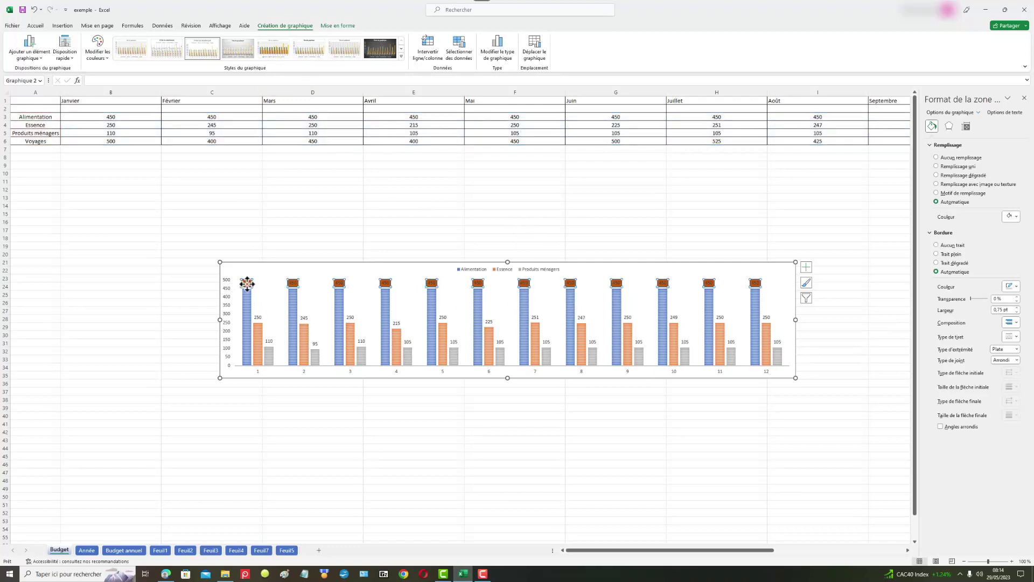
pyautogui.click(807, 267)
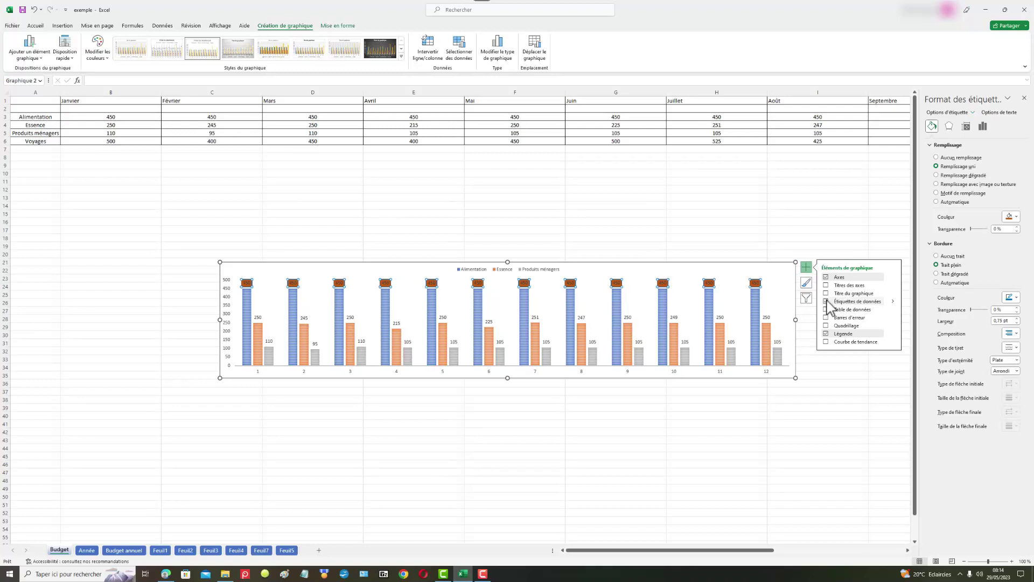
pyautogui.press('Delete')
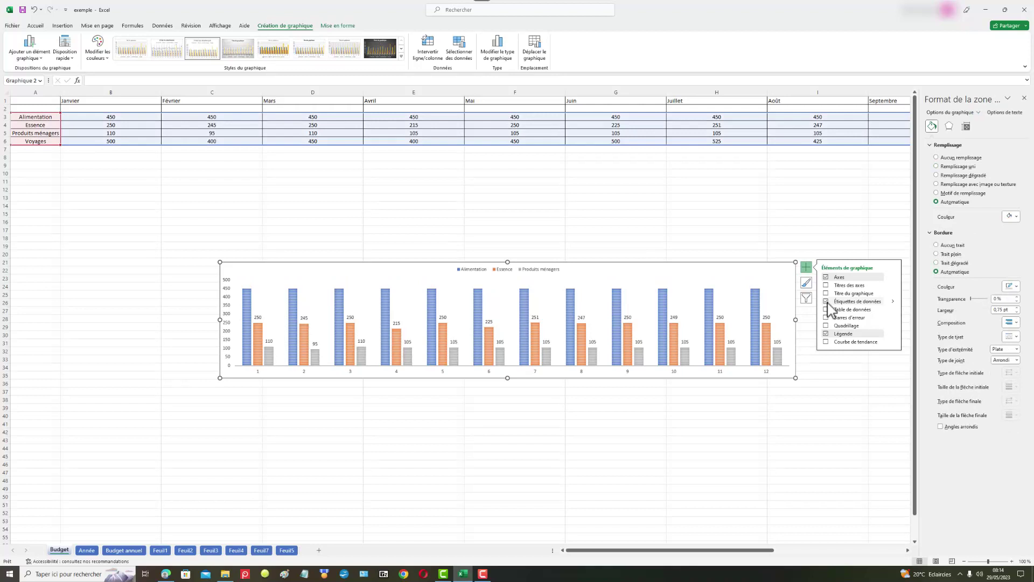
pyautogui.click(827, 301)
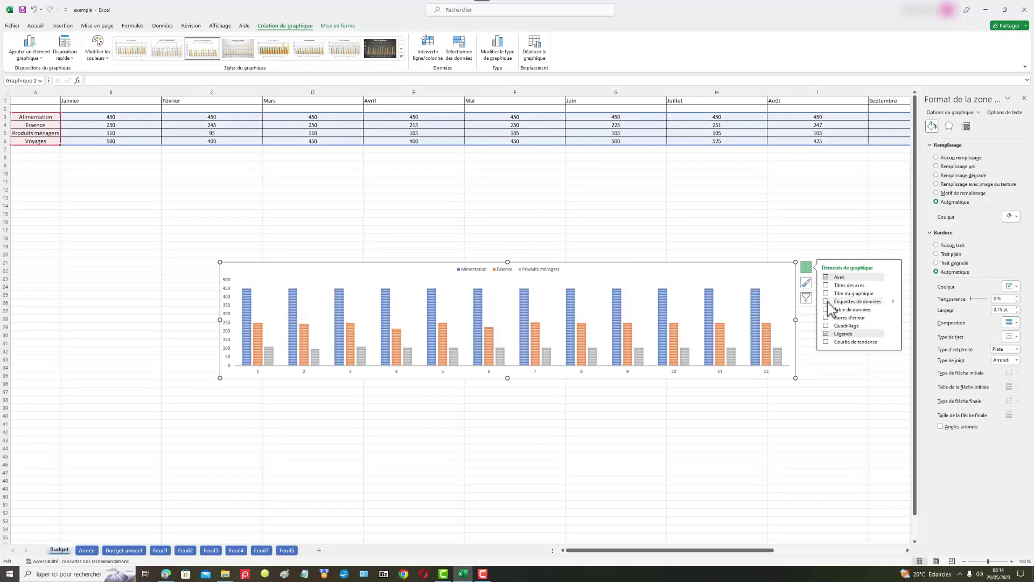
pyautogui.click(829, 301)
# Add axis titles to the chart and change the vertical axis title's text to "Valeurs"
pyautogui.click(829, 286)
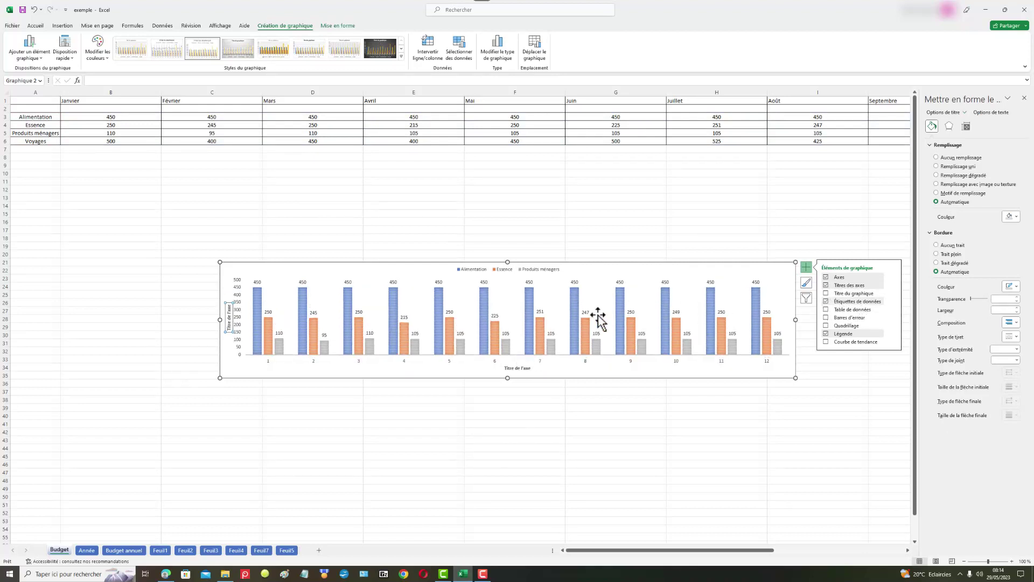
pyautogui.rightClick(229, 315)
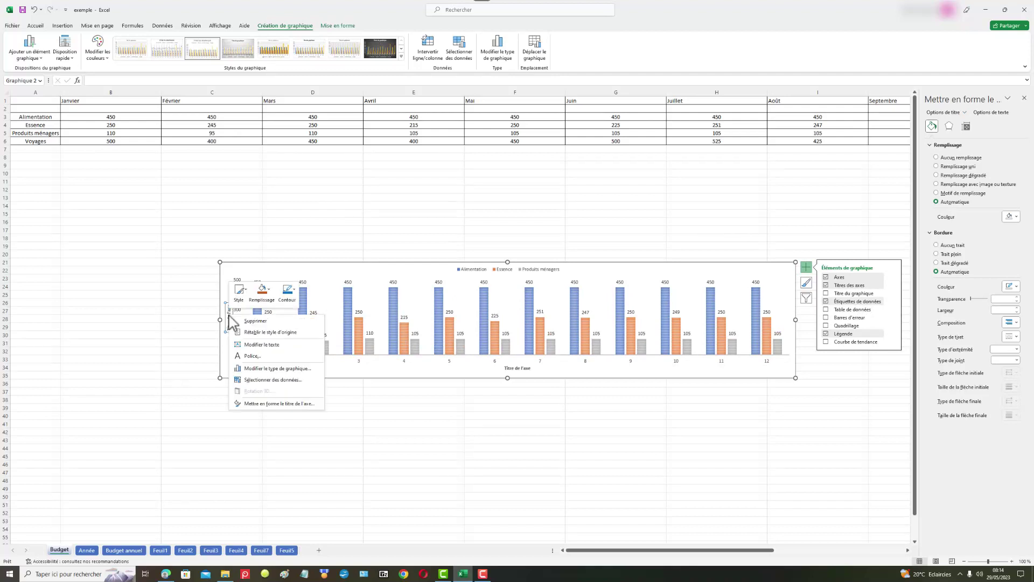
pyautogui.click(267, 345)
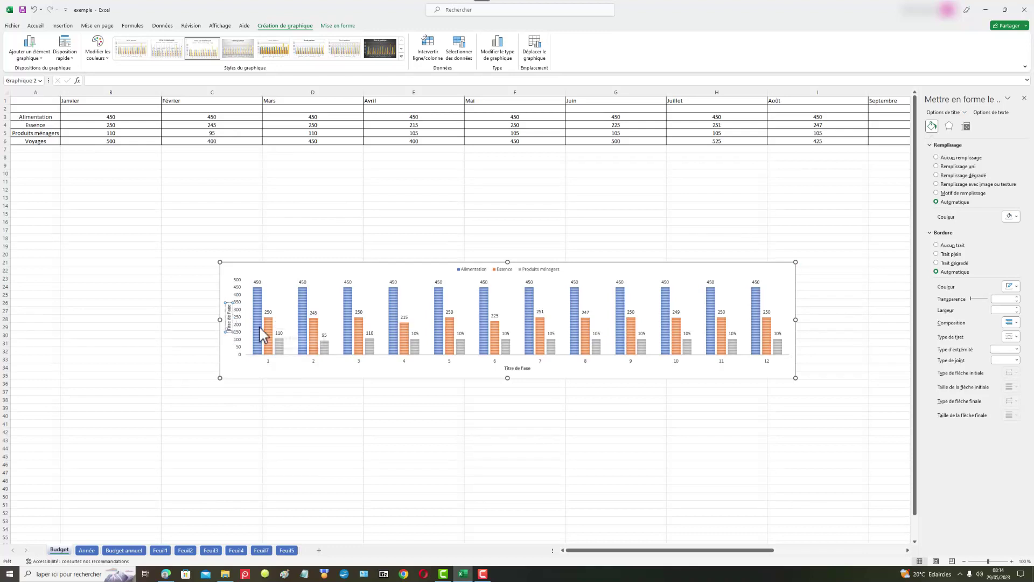
pyautogui.press('Delete')
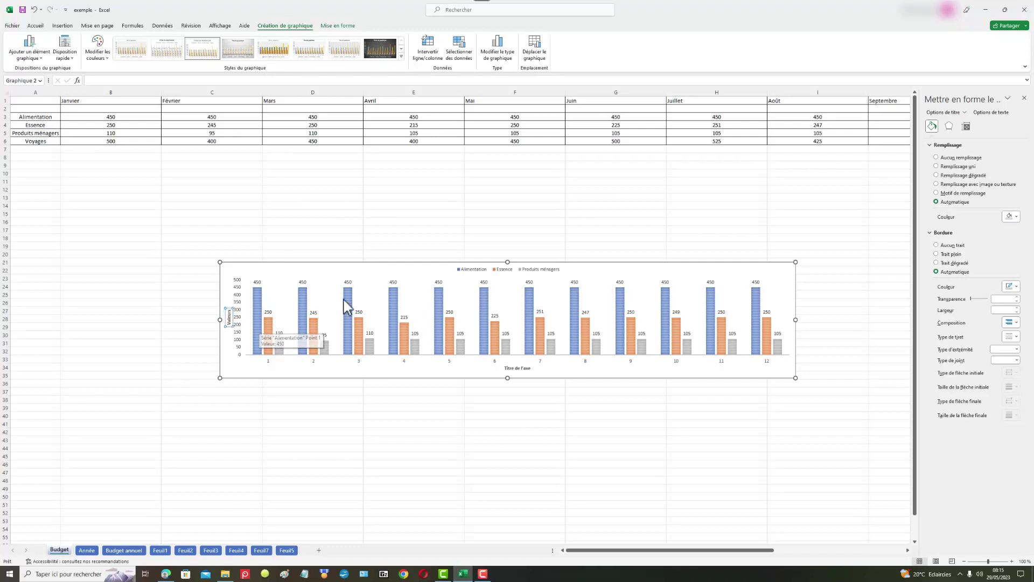
# Give the vertical axis title a solid green fill and a blue-grey border
pyautogui.click(229, 327)
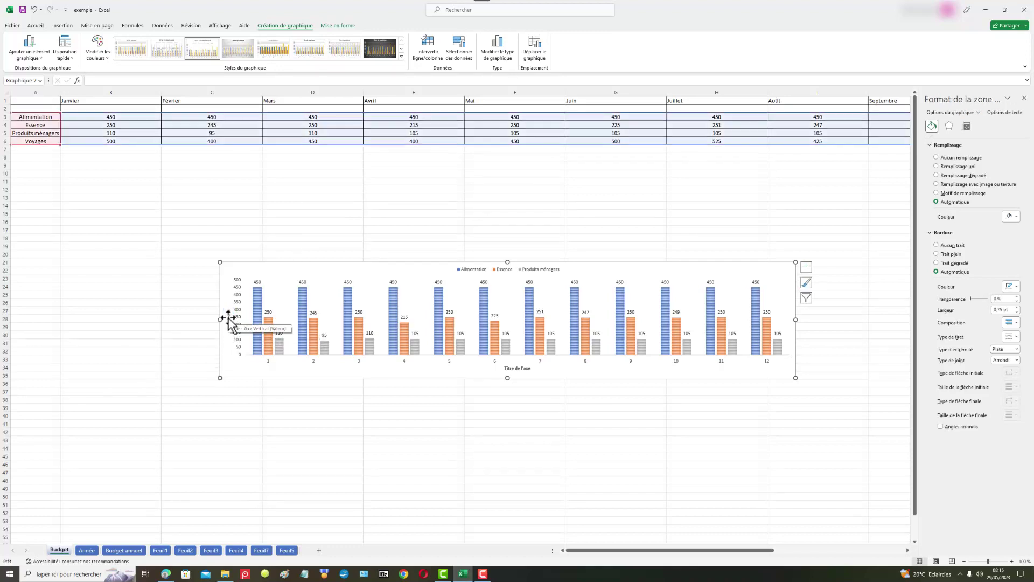
pyautogui.click(230, 318)
pyautogui.rightClick(229, 317)
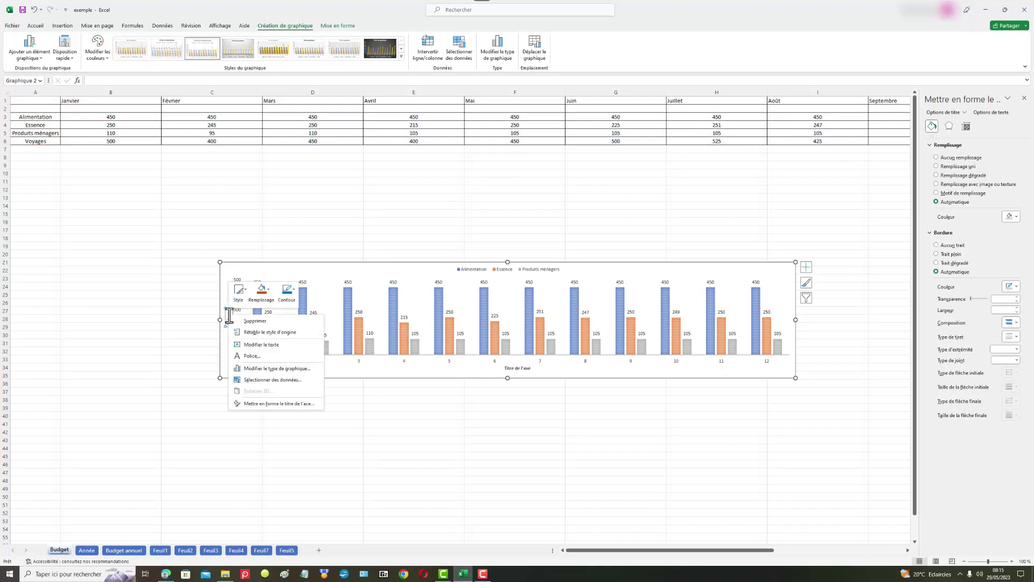
pyautogui.click(257, 347)
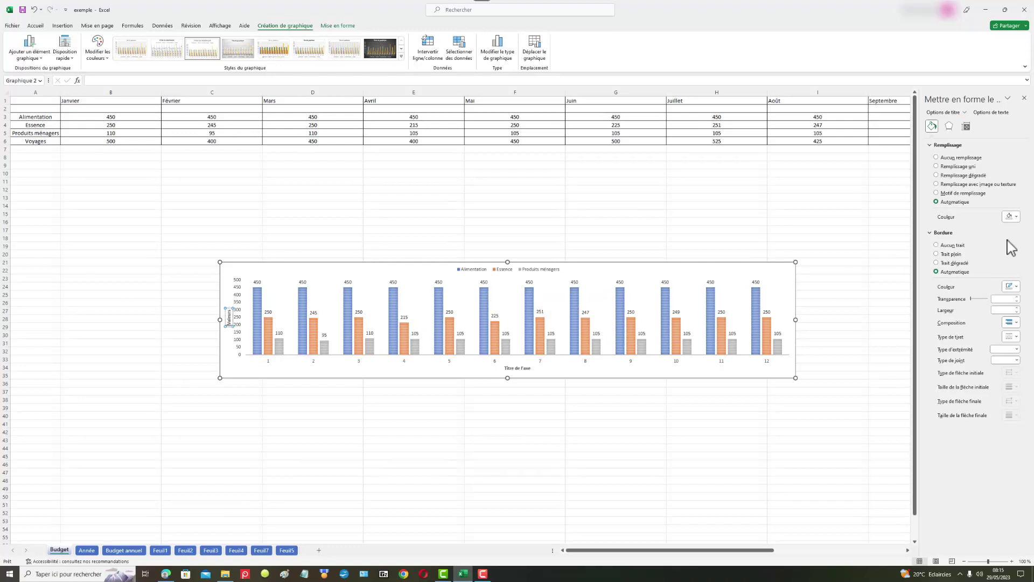
pyautogui.click(1017, 217)
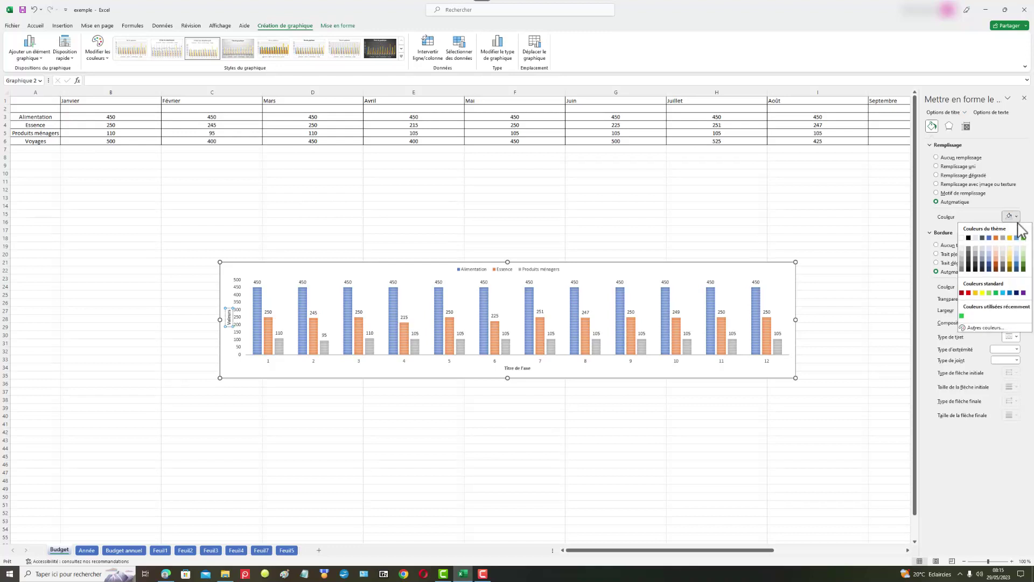
pyautogui.click(1023, 261)
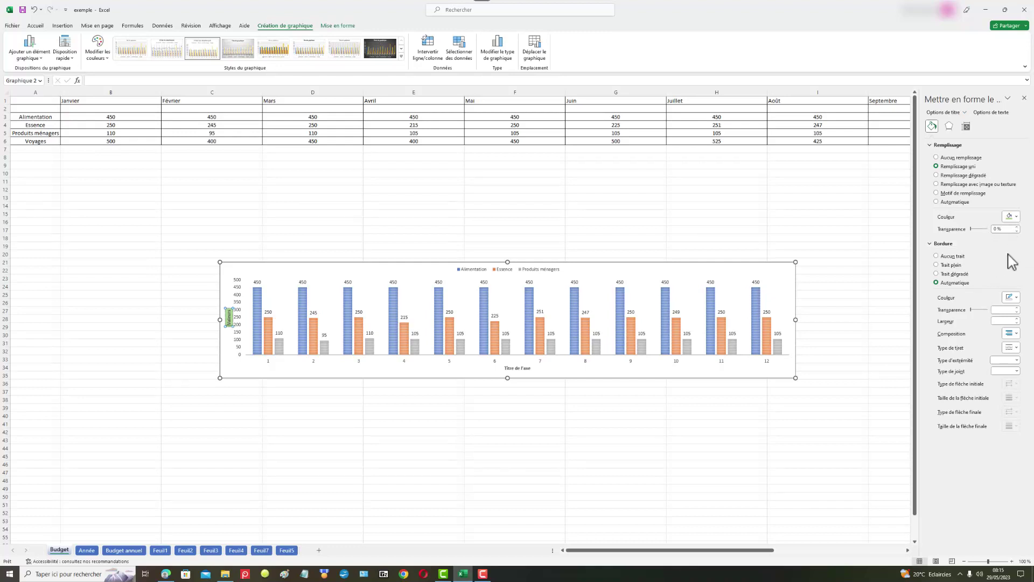
pyautogui.click(1017, 297)
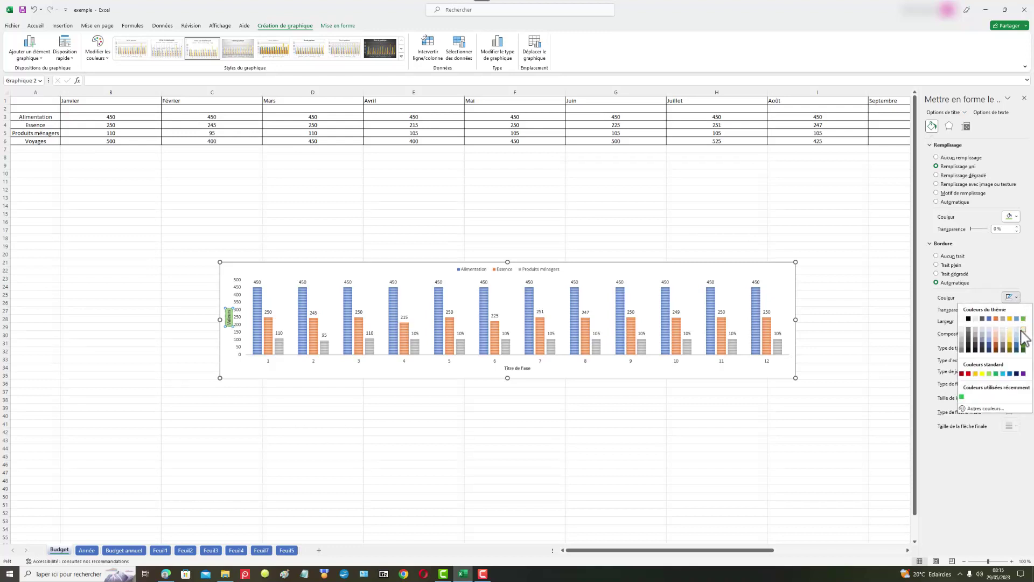
pyautogui.click(983, 340)
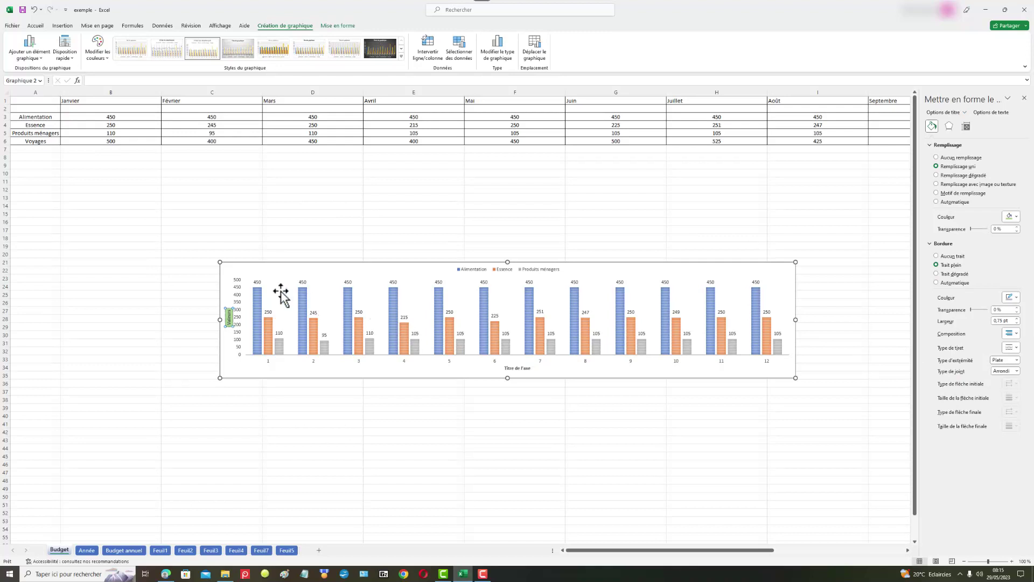
pyautogui.click(230, 291)
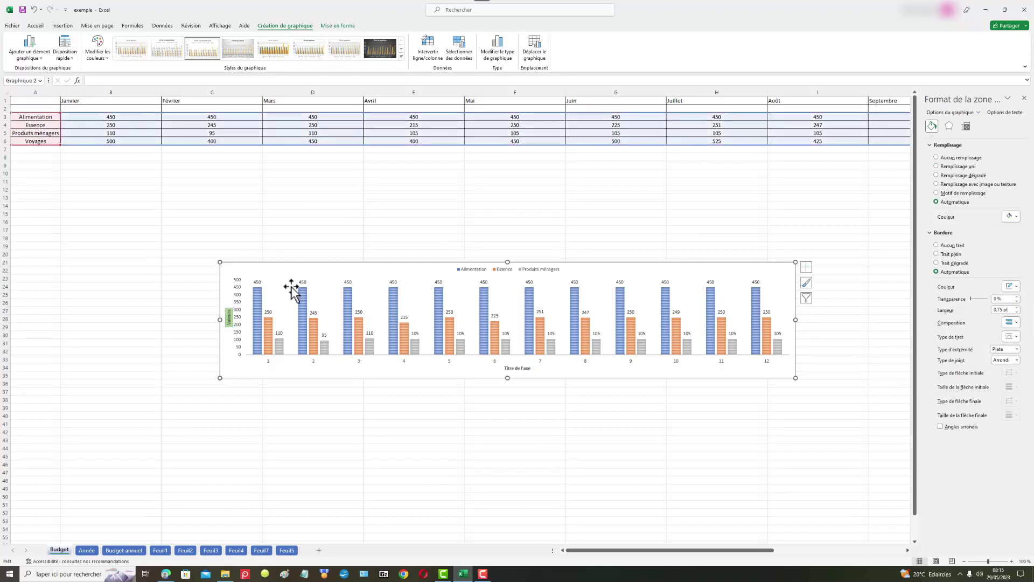
# Set the font colour of the vertical axis title "Valeurs" to standard red
pyautogui.click(229, 318)
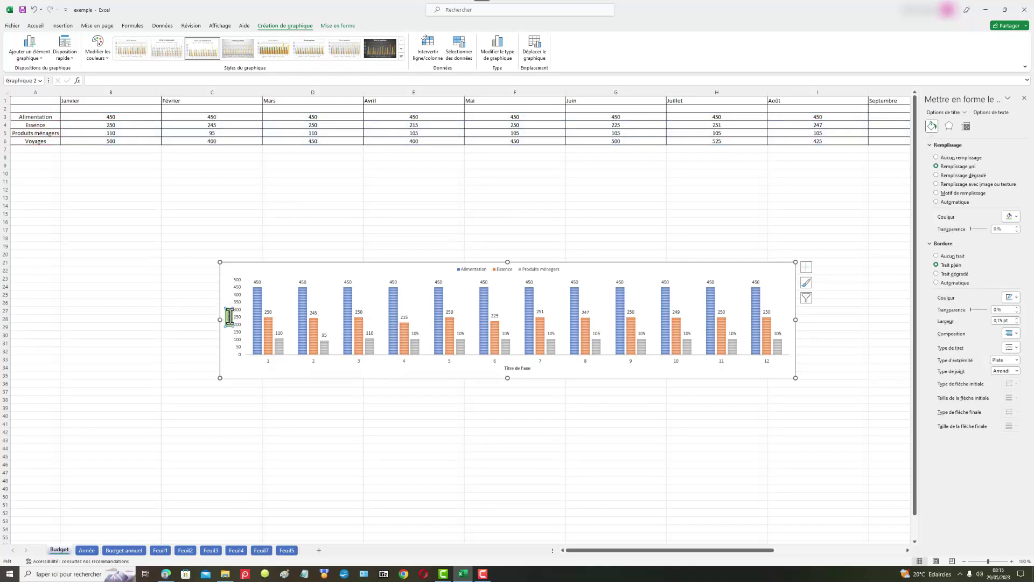
pyautogui.rightClick(229, 317)
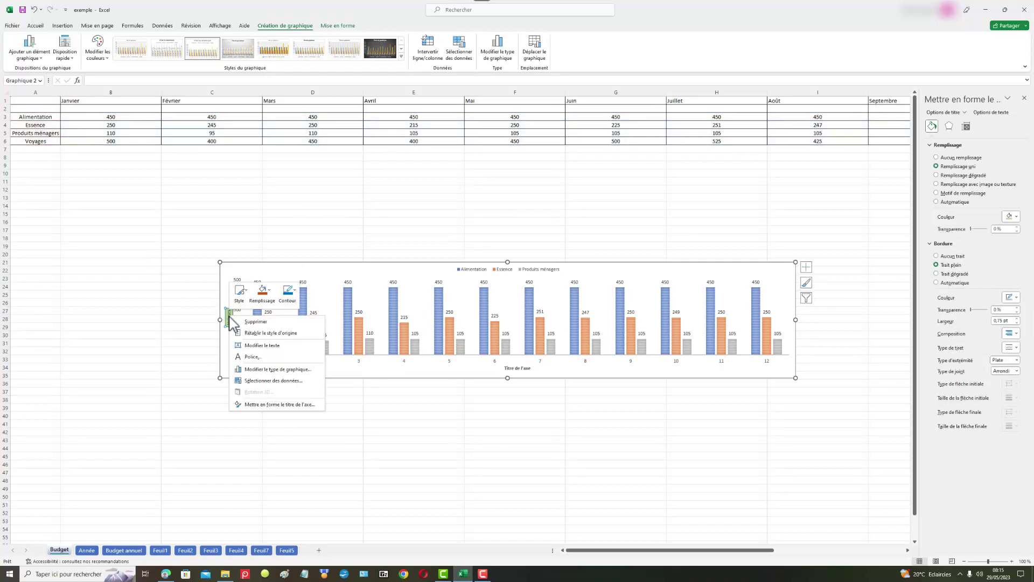
pyautogui.click(253, 357)
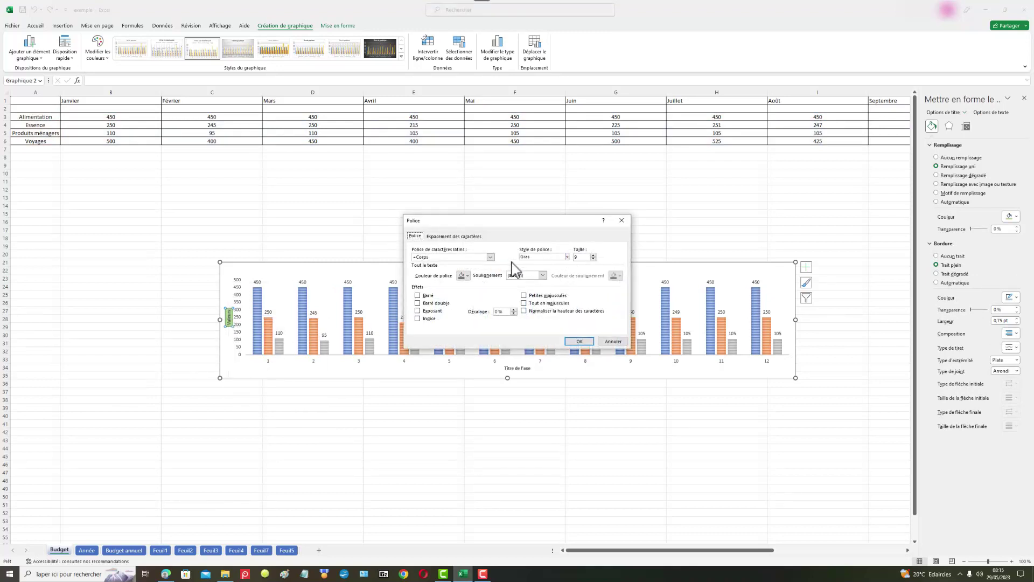
pyautogui.click(467, 277)
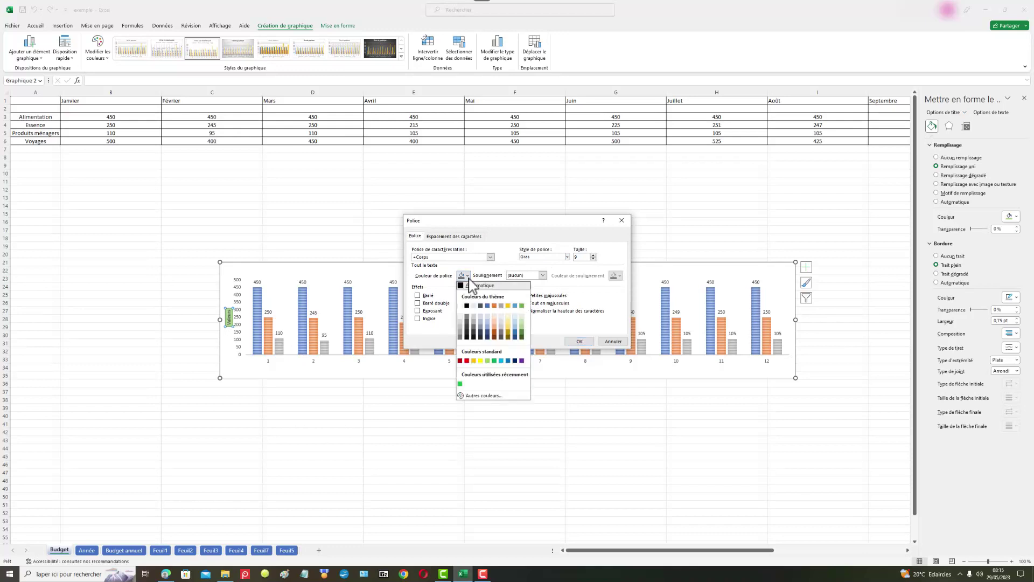
pyautogui.click(467, 360)
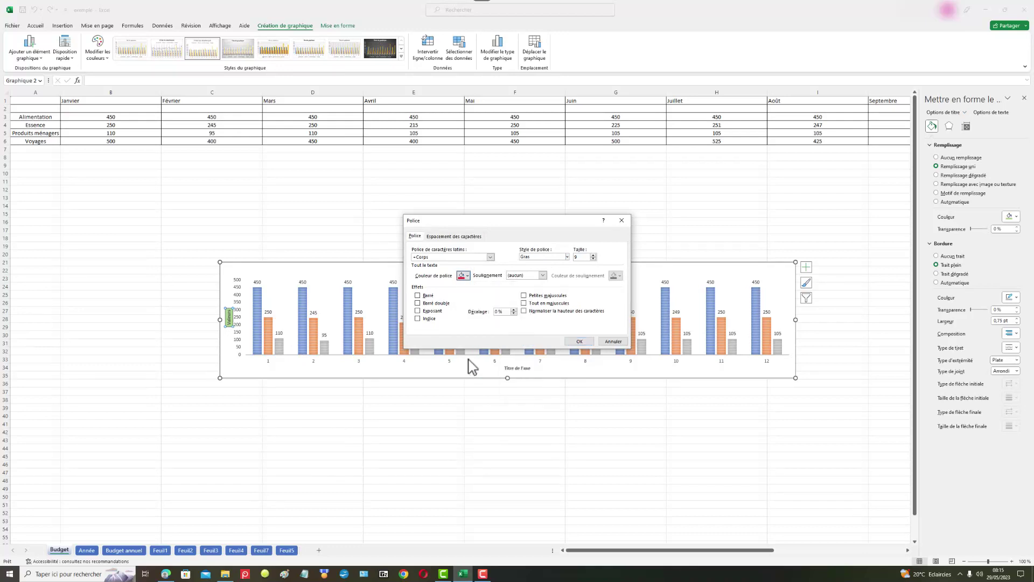
pyautogui.click(580, 341)
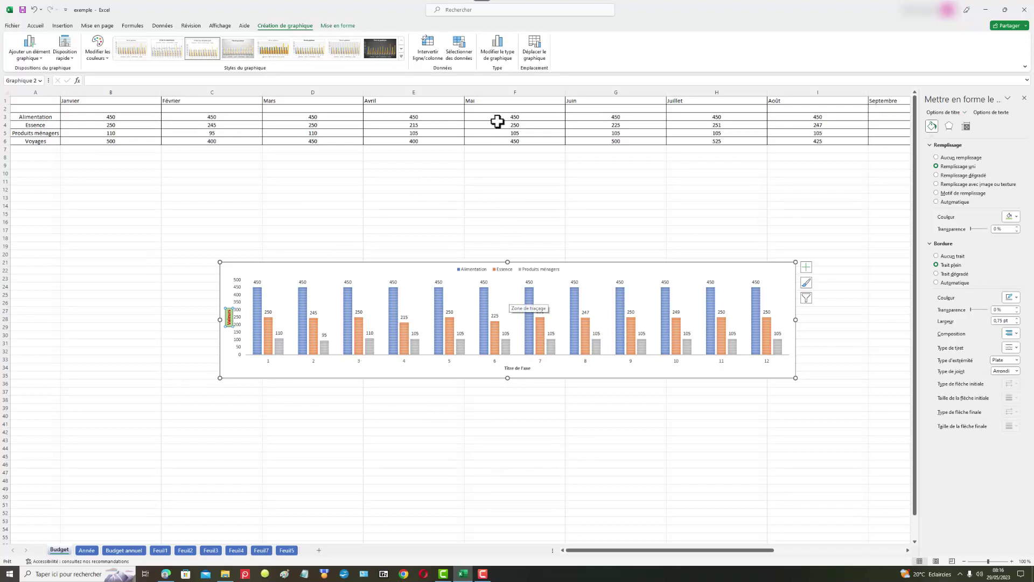
# Try changing the chart type to a pie chart (Secteurs) and undo the change
pyautogui.click(63, 26)
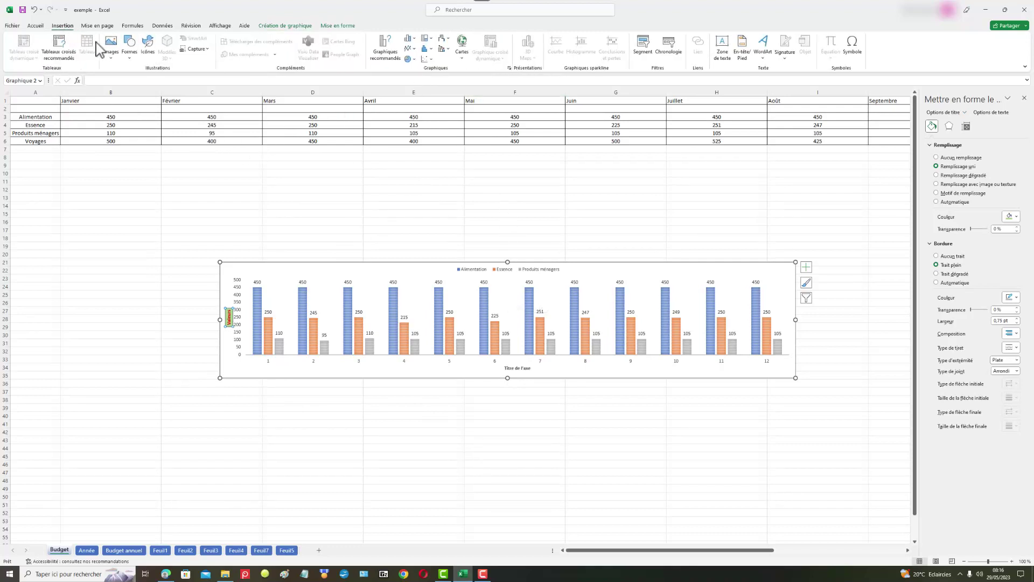
pyautogui.click(386, 54)
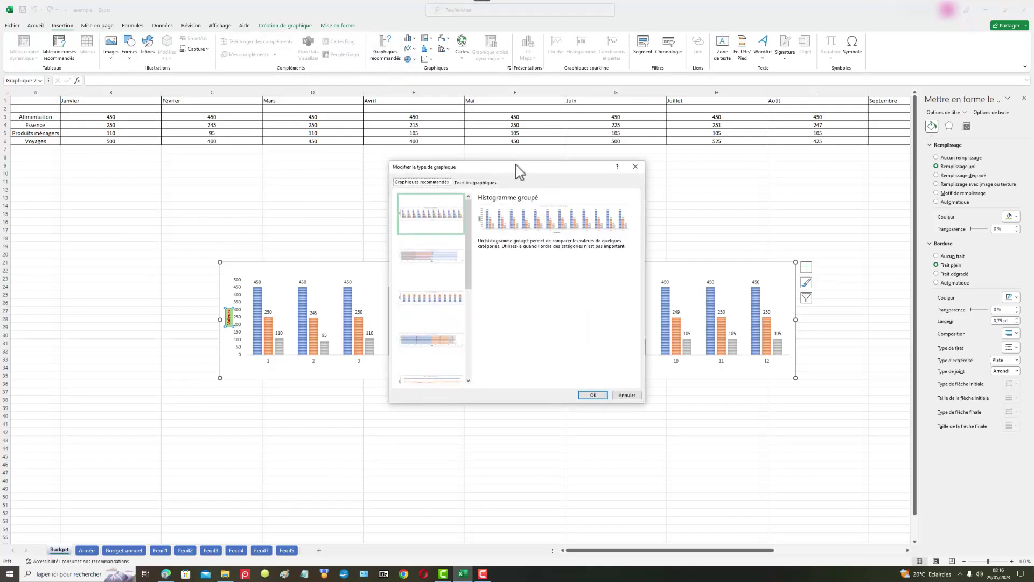
pyautogui.click(476, 182)
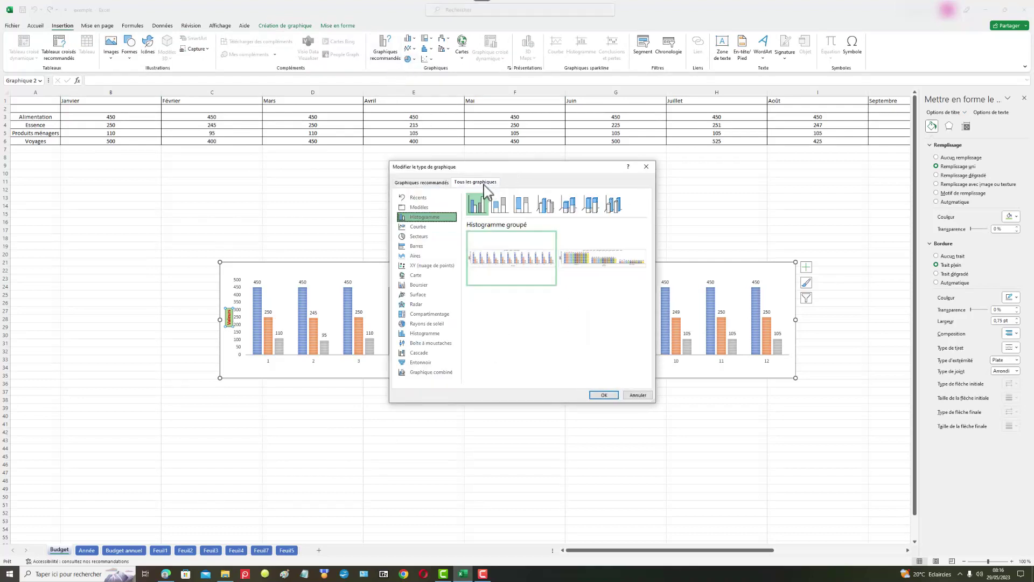
pyautogui.click(419, 237)
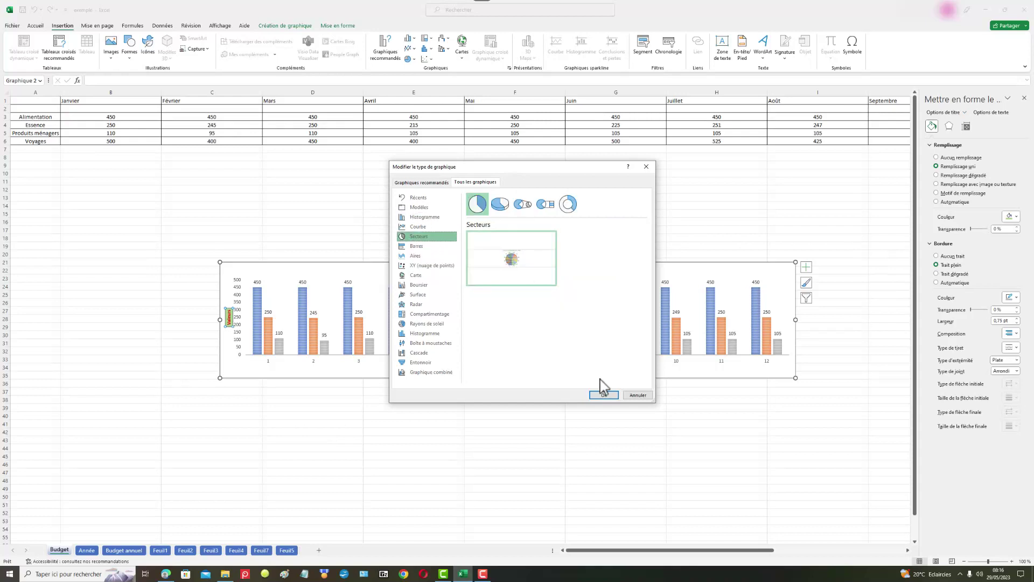
pyautogui.click(604, 395)
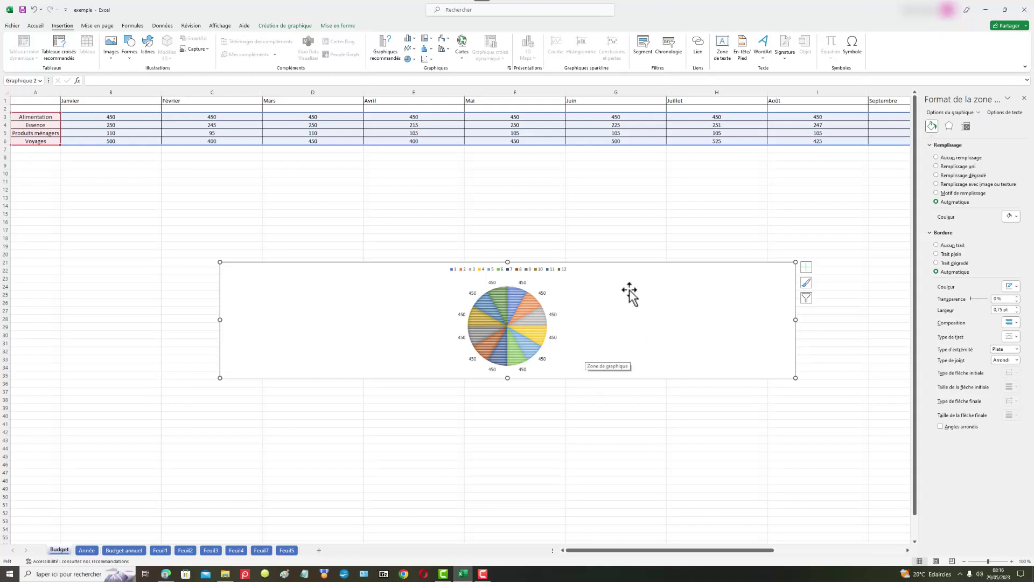
pyautogui.click(34, 10)
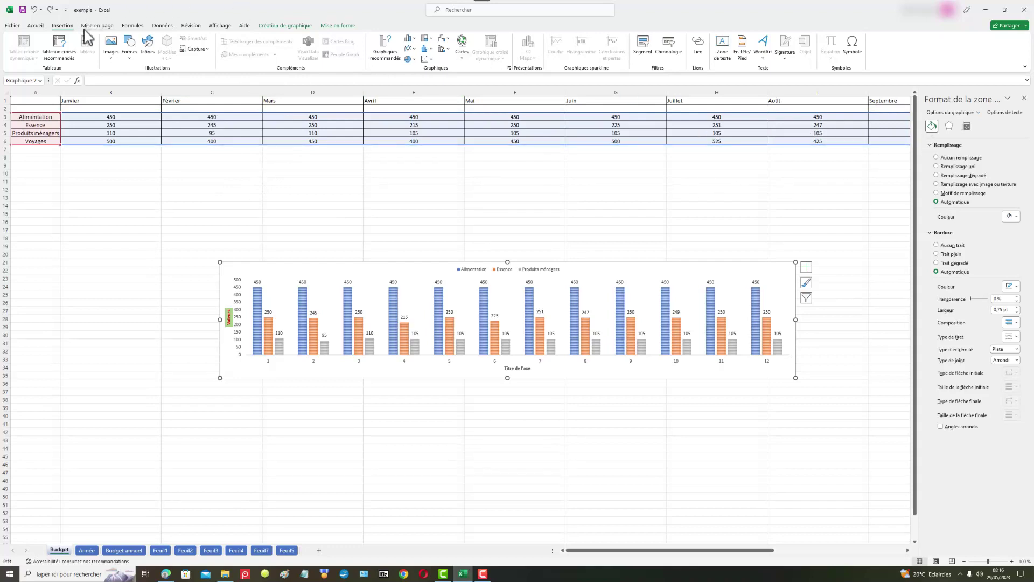
# Apply the clustered column type (Histogramme groupé) to the chart
pyautogui.click(386, 60)
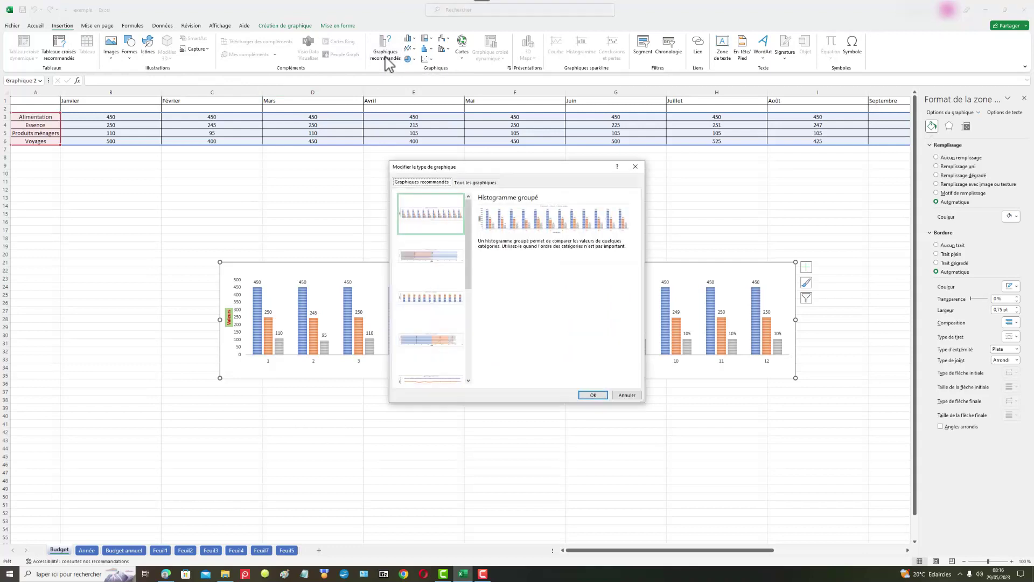
pyautogui.click(492, 184)
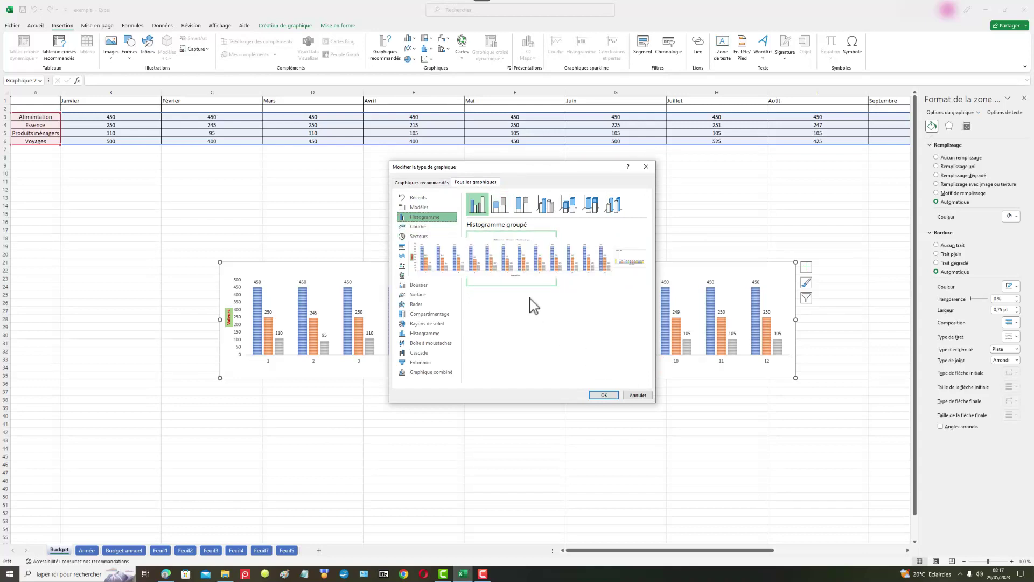
pyautogui.click(604, 395)
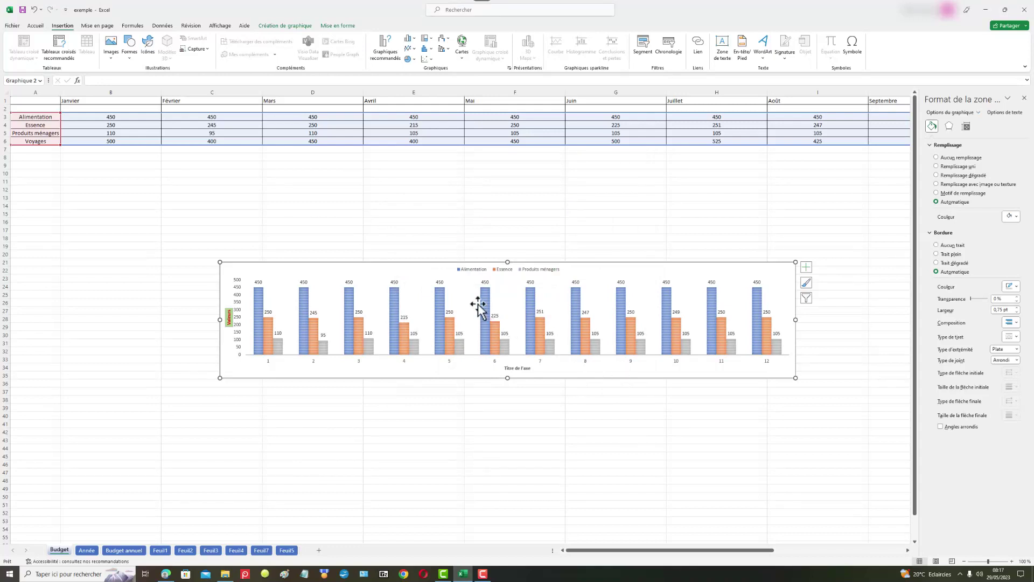
# Add a chart title above the budget chart
pyautogui.click(807, 269)
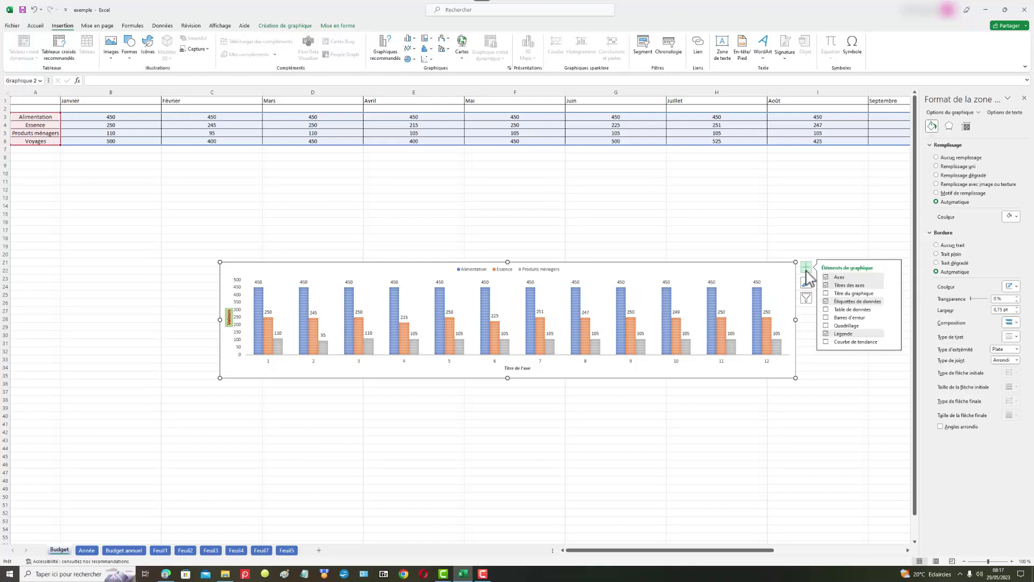
pyautogui.click(826, 293)
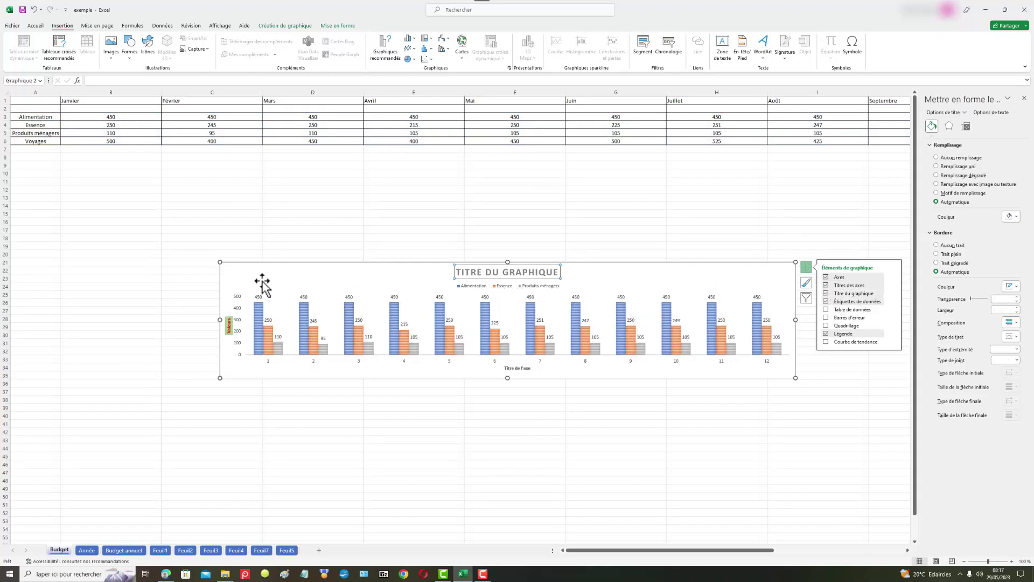
pyautogui.click(378, 237)
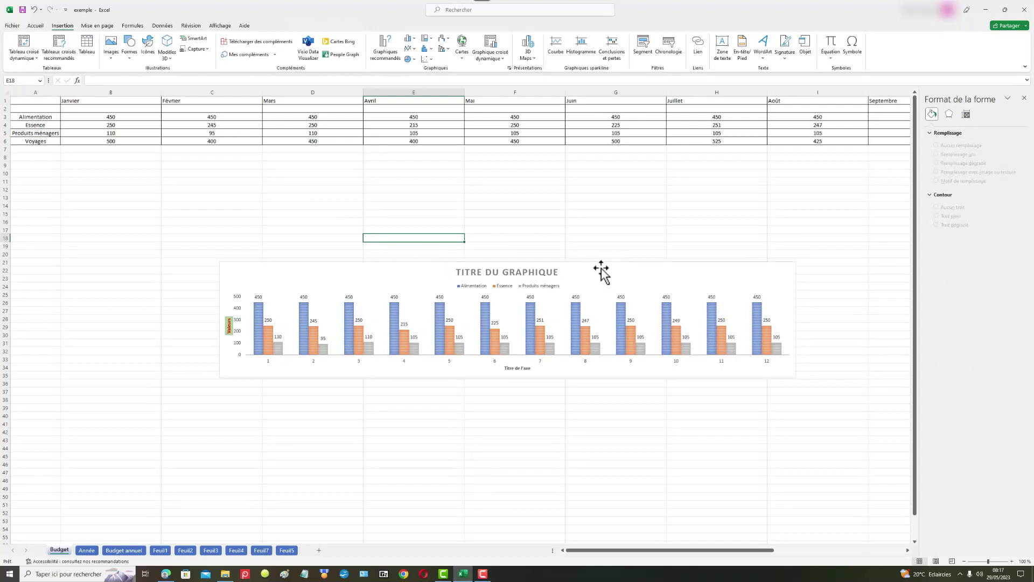
# Replace the chart title's placeholder text with "BUDGET"
pyautogui.click(512, 272)
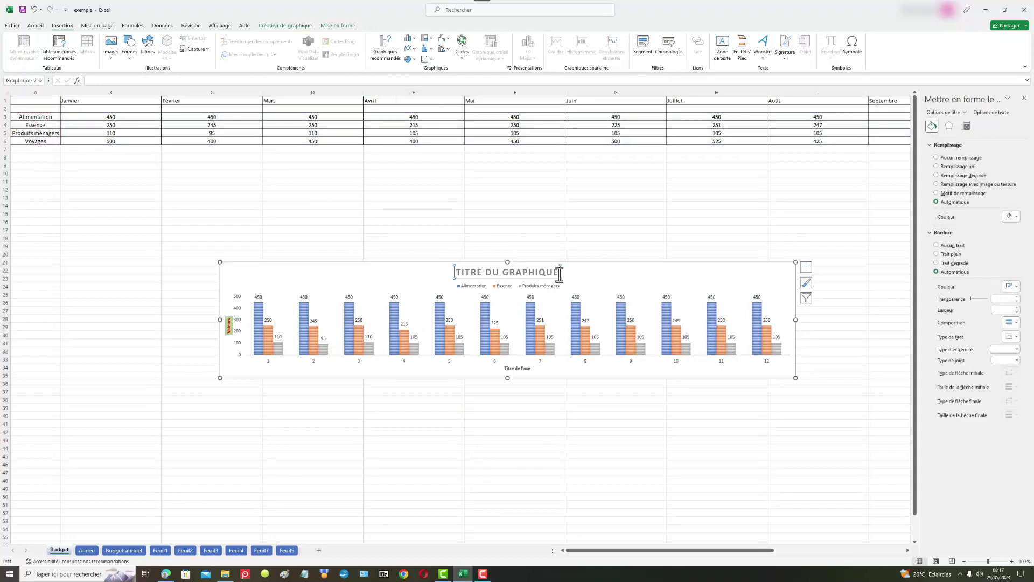
pyautogui.moveTo(560, 275); pyautogui.dragTo(455, 273)
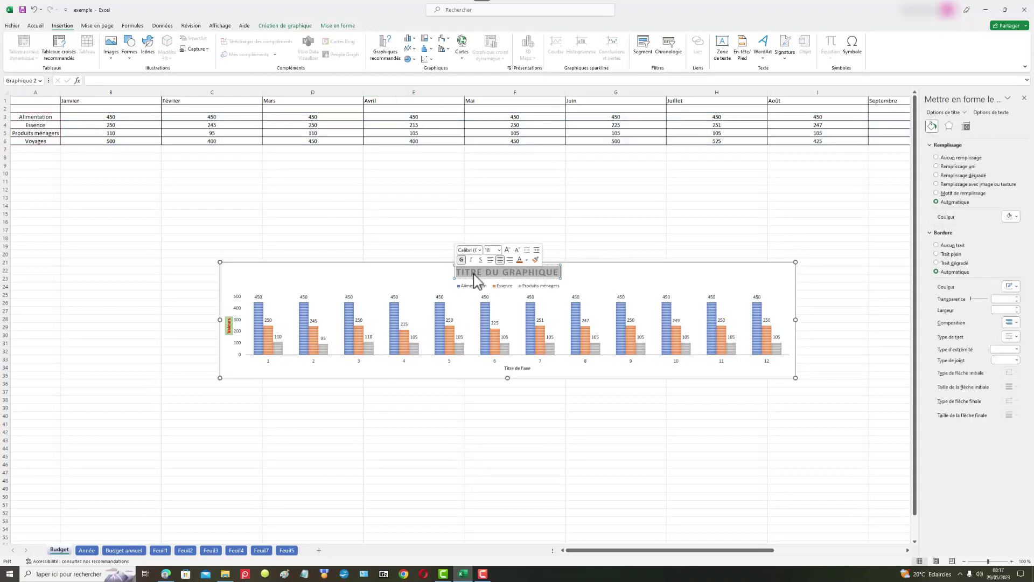
pyautogui.write('BIDG')
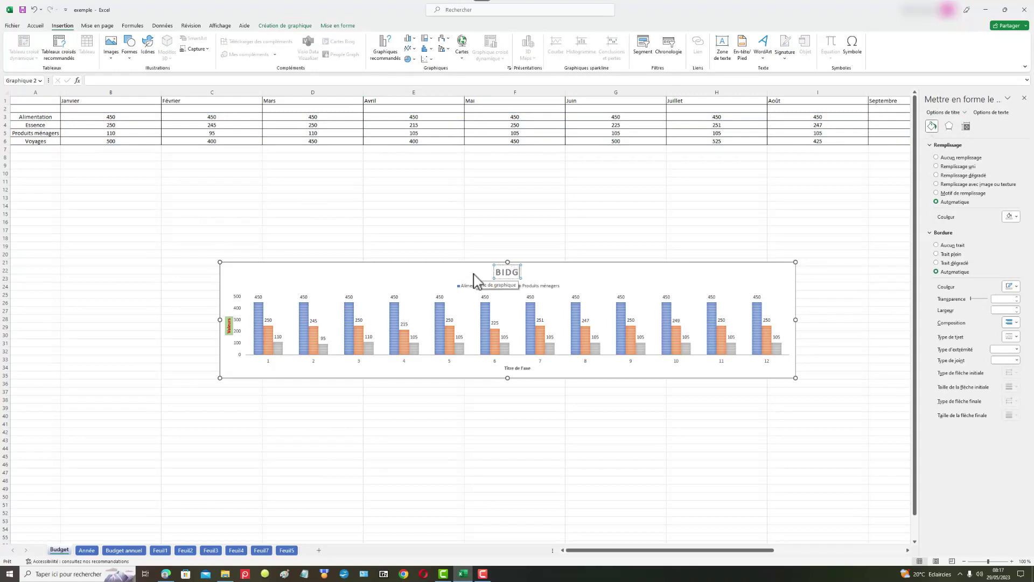
pyautogui.write('ET')
pyautogui.press('BackSpace')
pyautogui.press('BackSpace')
pyautogui.press('BackSpace')
pyautogui.press('BackSpace')
pyautogui.press('BackSpace')
pyautogui.write('UDGET')
pyautogui.click(519, 422)
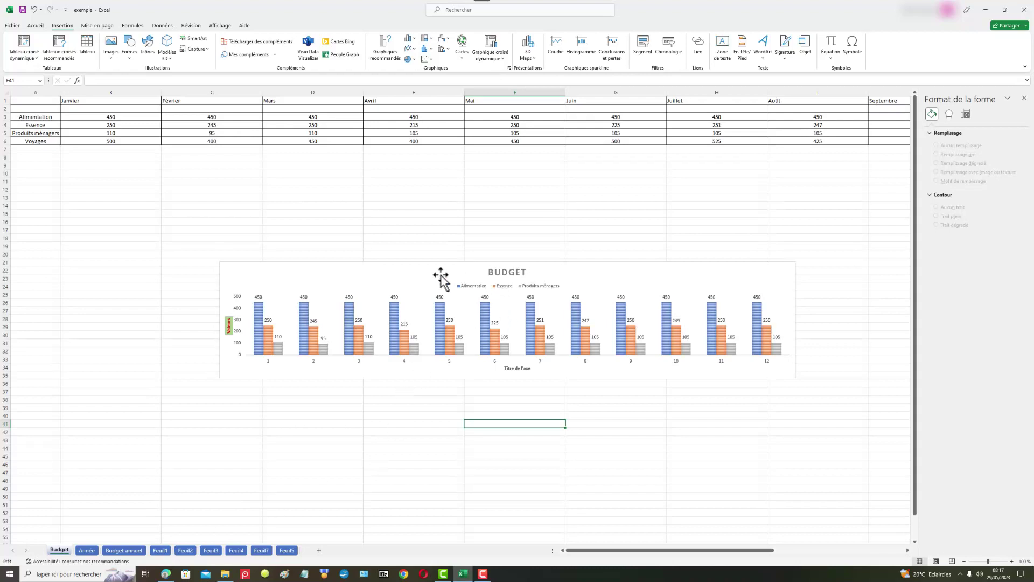
# Try to move the chart onto the Feuil1 sheet and place it back below the budget table
pyautogui.moveTo(440, 276); pyautogui.dragTo(163, 550)
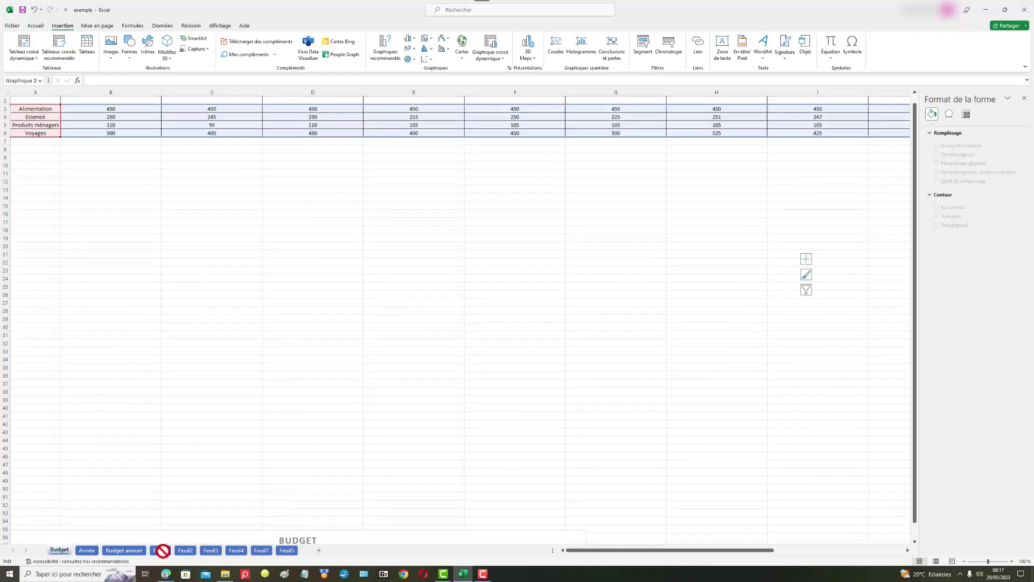
pyautogui.moveTo(163, 550); pyautogui.dragTo(380, 231)
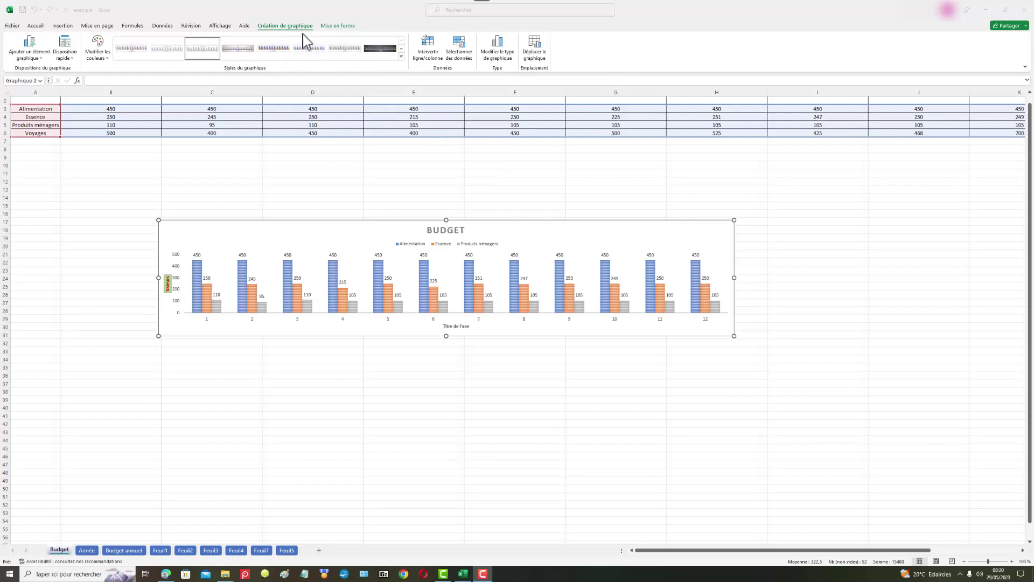
# Move the chart to a new chart sheet named "Graphique Budget"
pyautogui.click(541, 58)
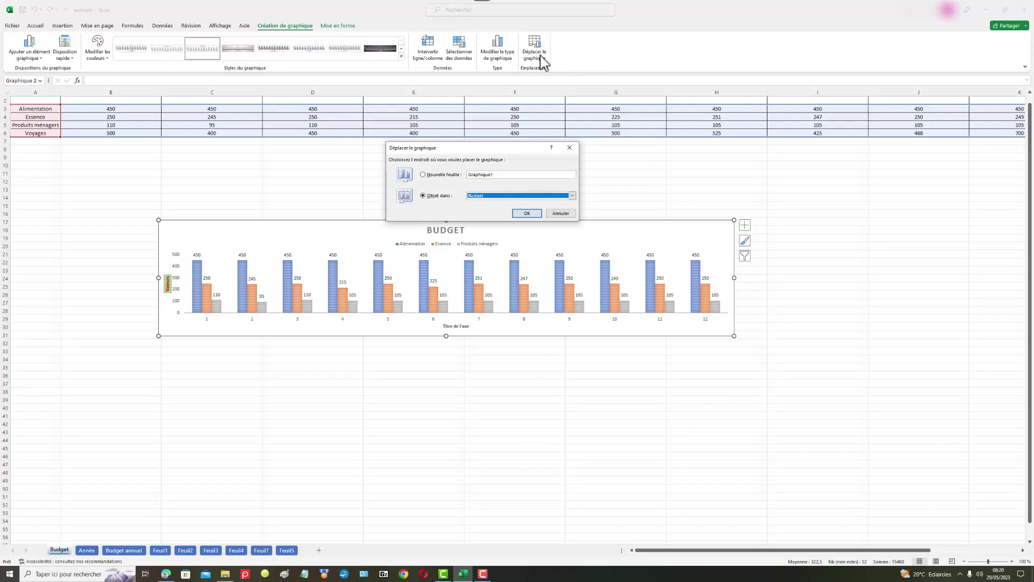
pyautogui.click(423, 175)
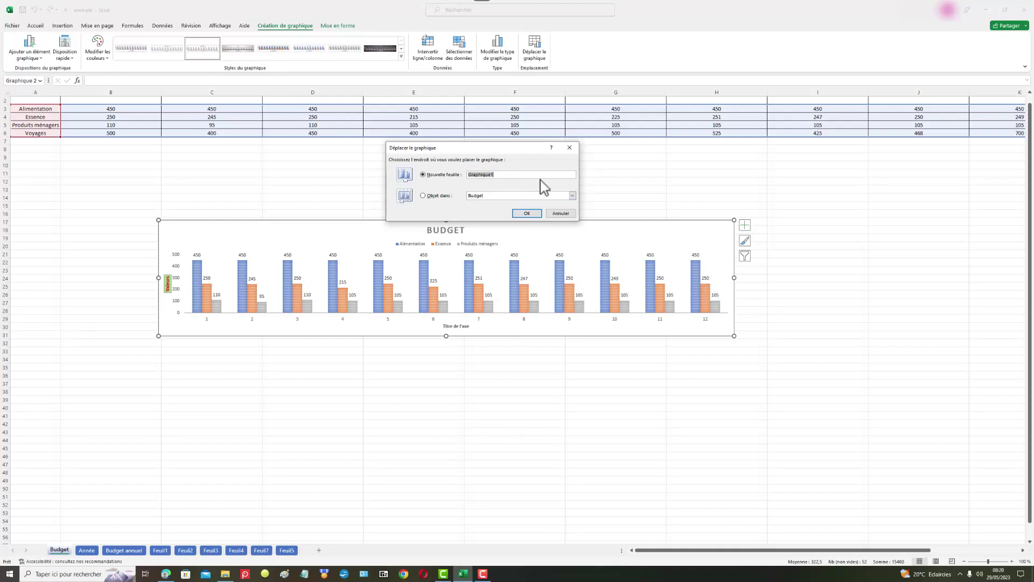
pyautogui.write('B')
pyautogui.write('G')
pyautogui.click(530, 216)
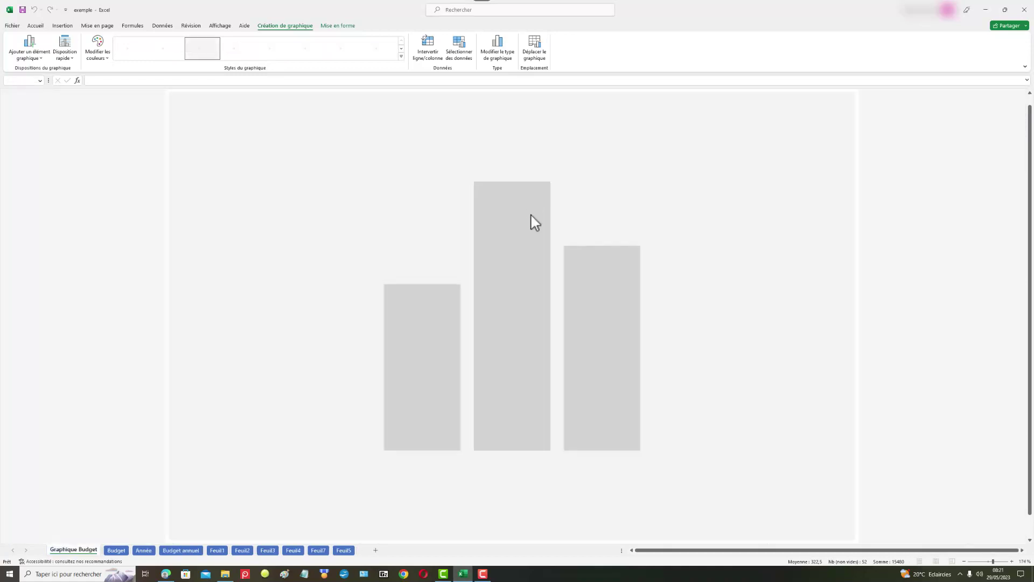